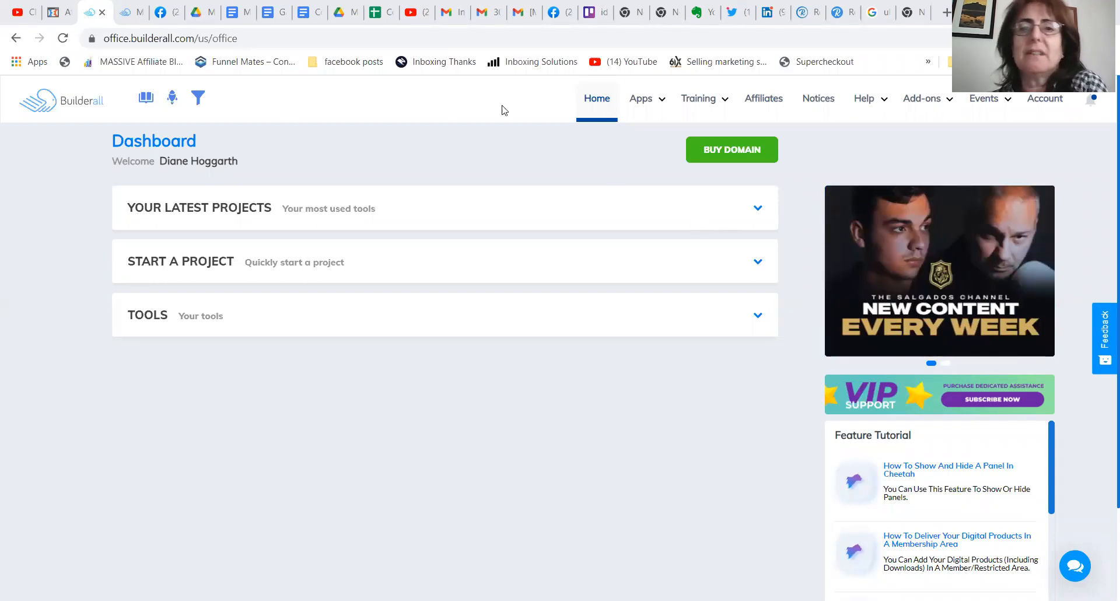
# Launch MailingBoss from the Builderall Apps menu in a new browser tab and switch to it.
pyautogui.click(633, 100)
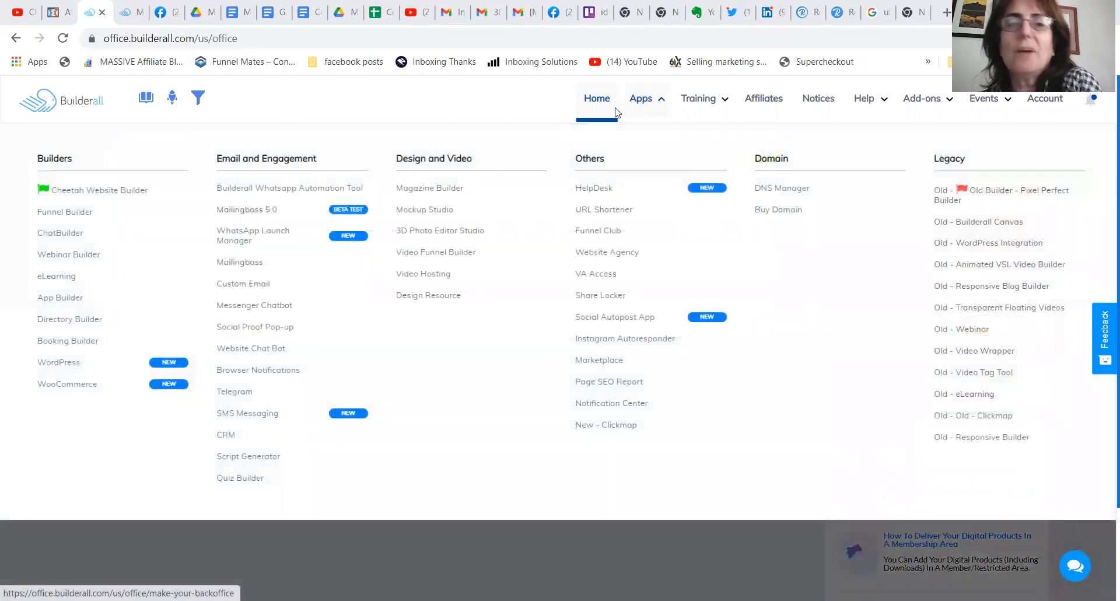
pyautogui.click(273, 212)
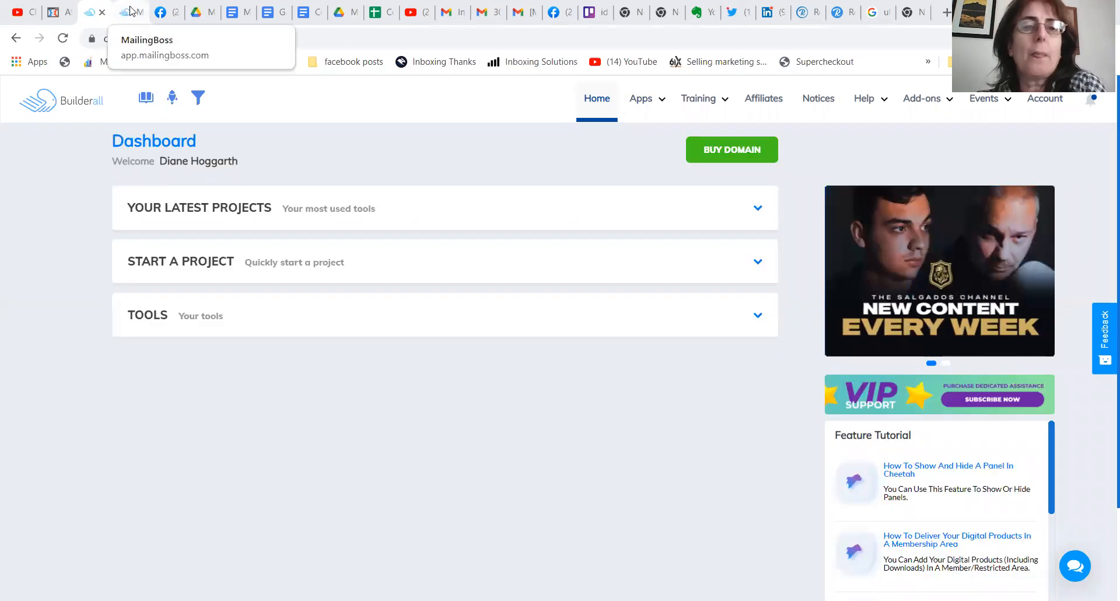
pyautogui.click(132, 10)
# Go to the MailingBoss Home page and show the Subscribers Lists overview.
pyautogui.moveTo(21, 156)
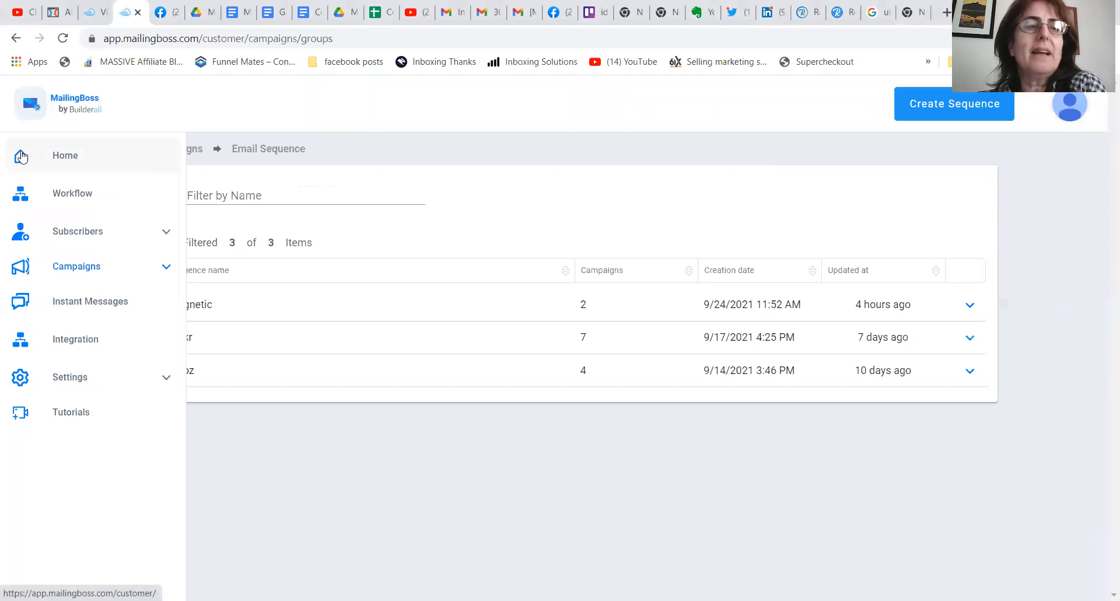
pyautogui.click(68, 157)
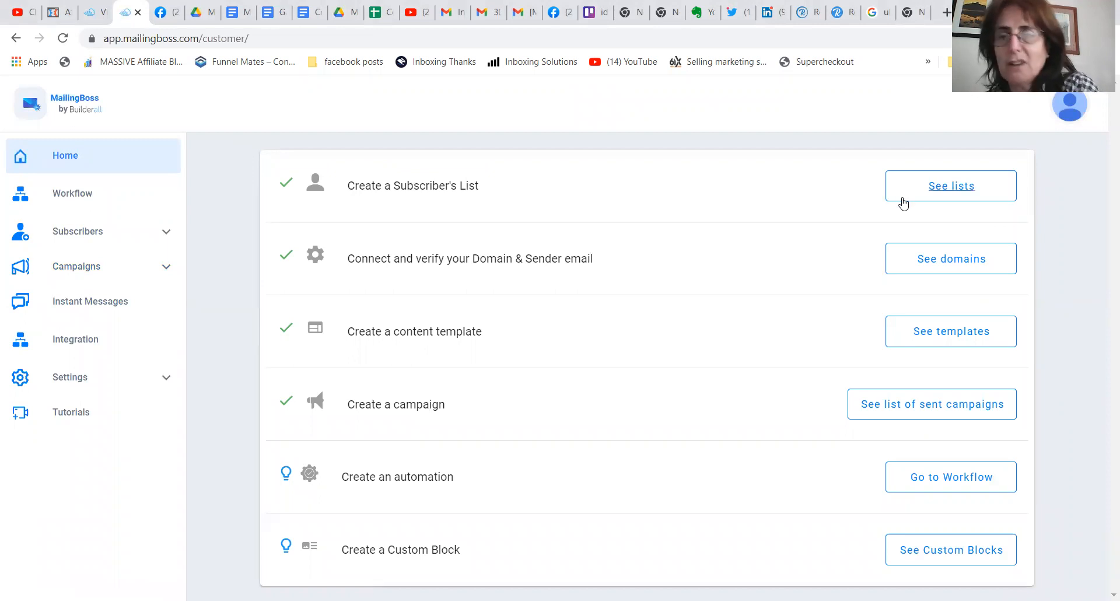
pyautogui.click(937, 190)
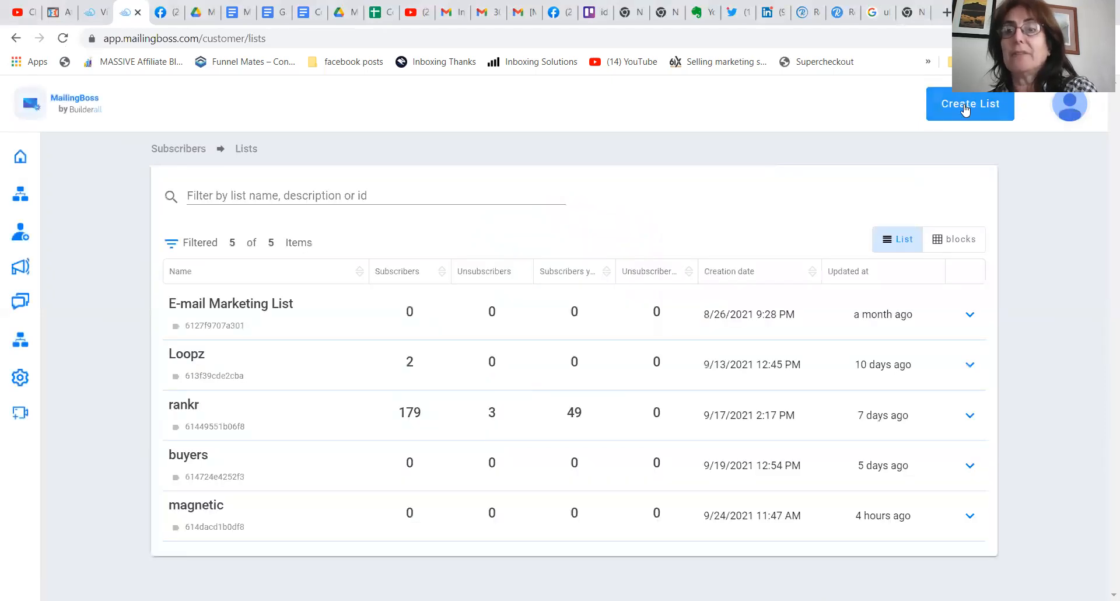
# Create and save a subscriber list named 'Magnetic2' with the description 'magnetic2'.
pyautogui.click(965, 108)
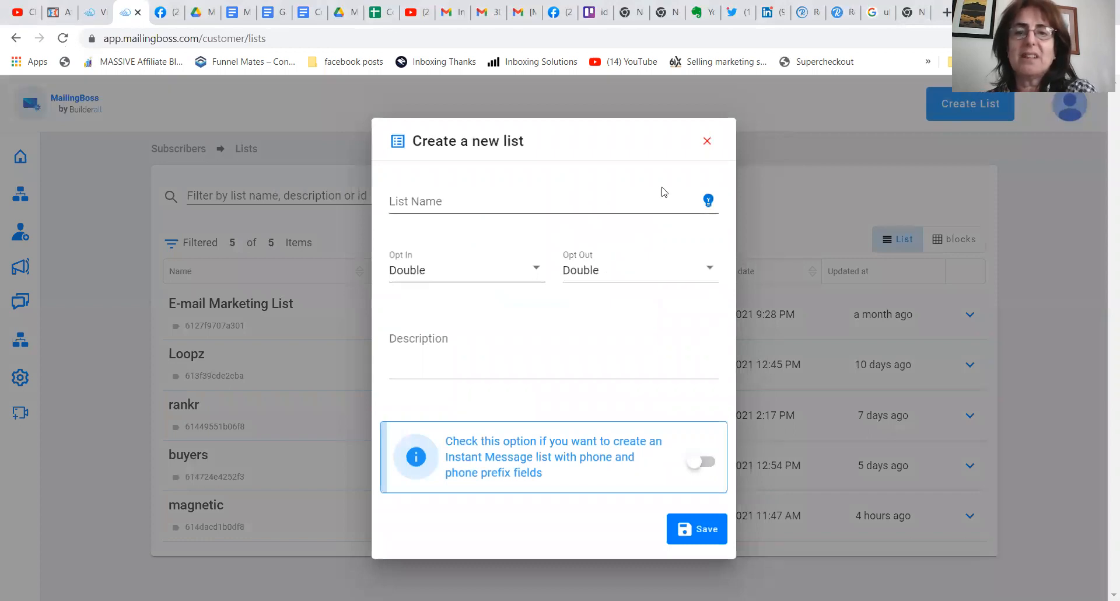
pyautogui.click(541, 206)
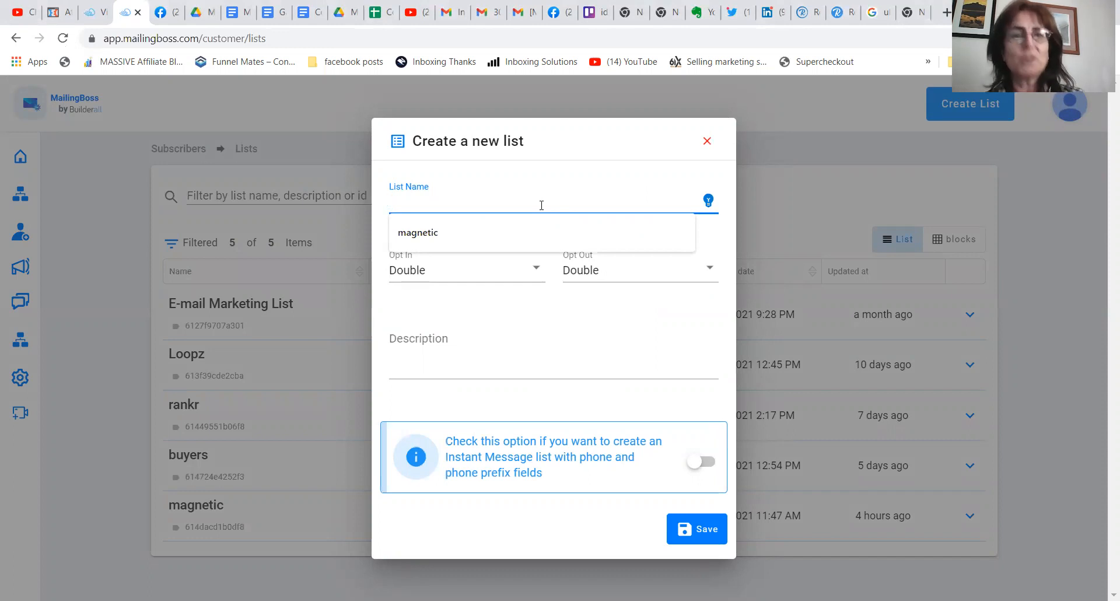
pyautogui.write('MAG')
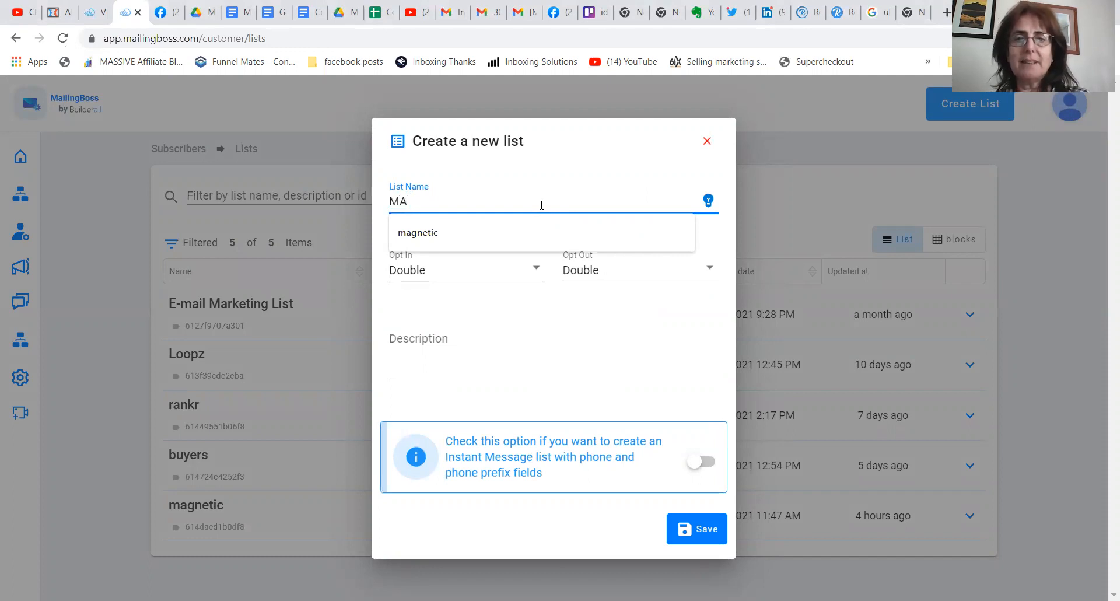
pyautogui.press('BackSpace')
pyautogui.write('netic2')
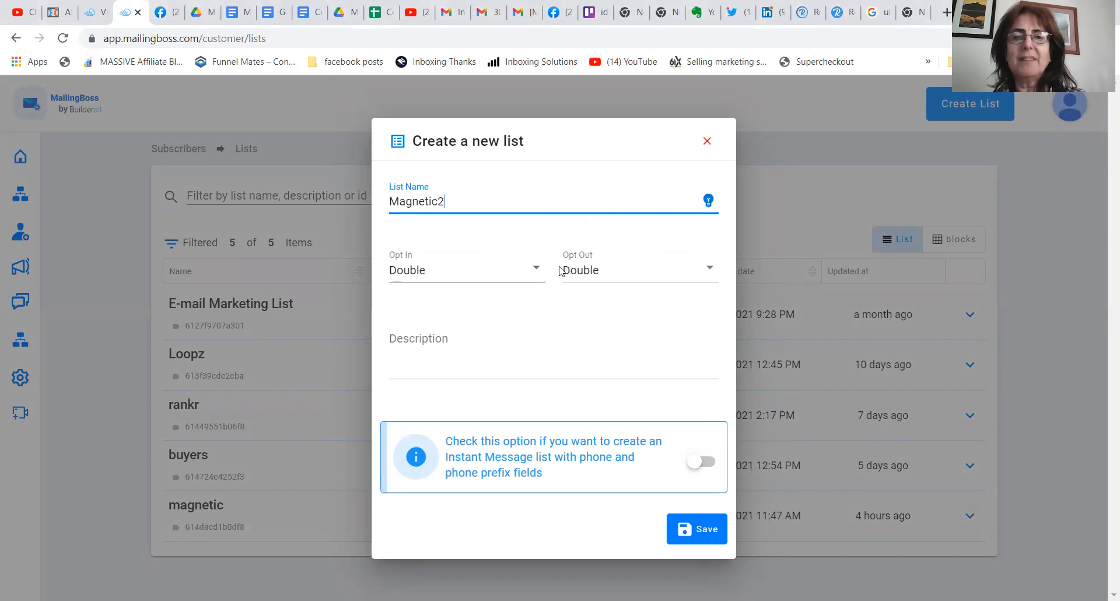
pyautogui.click(397, 371)
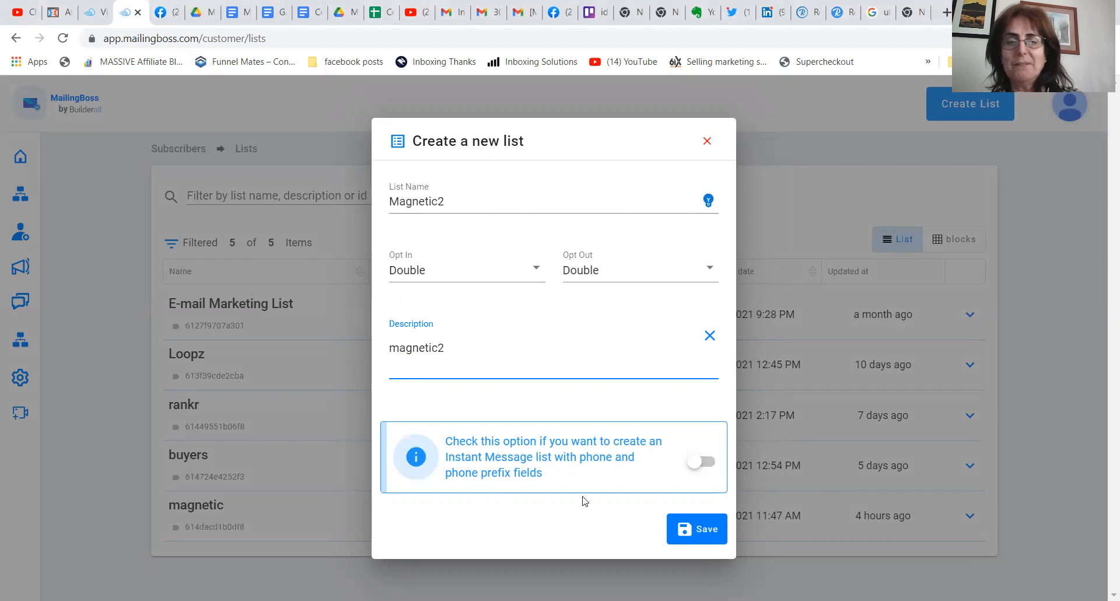
pyautogui.click(695, 531)
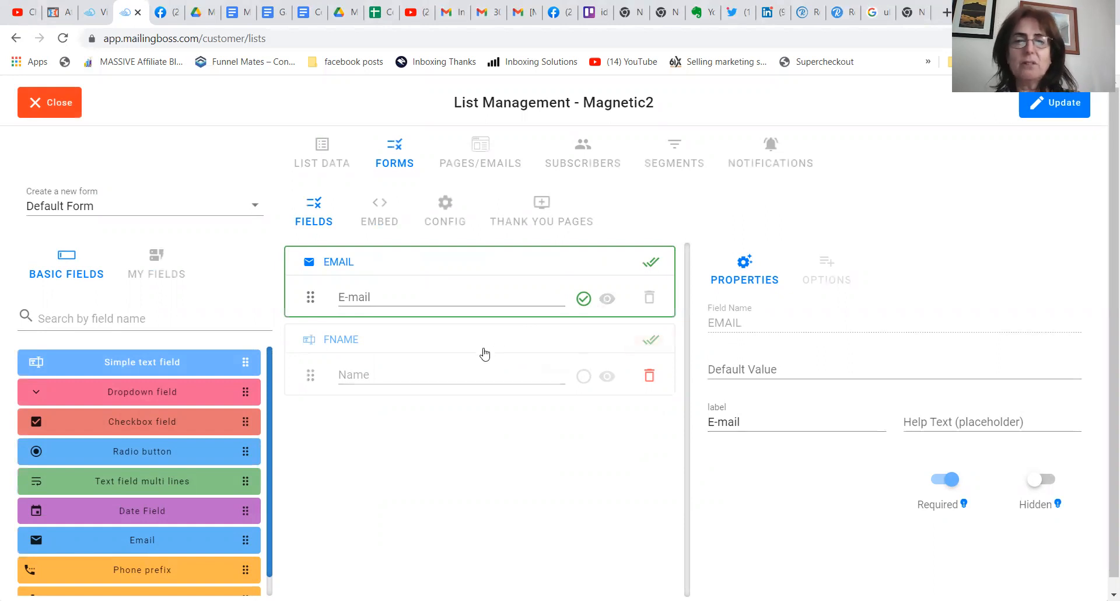
# Move the FNAME field above EMAIL on the Magnetic2 form, leaving it optional.
pyautogui.moveTo(484, 353); pyautogui.dragTo(465, 271)
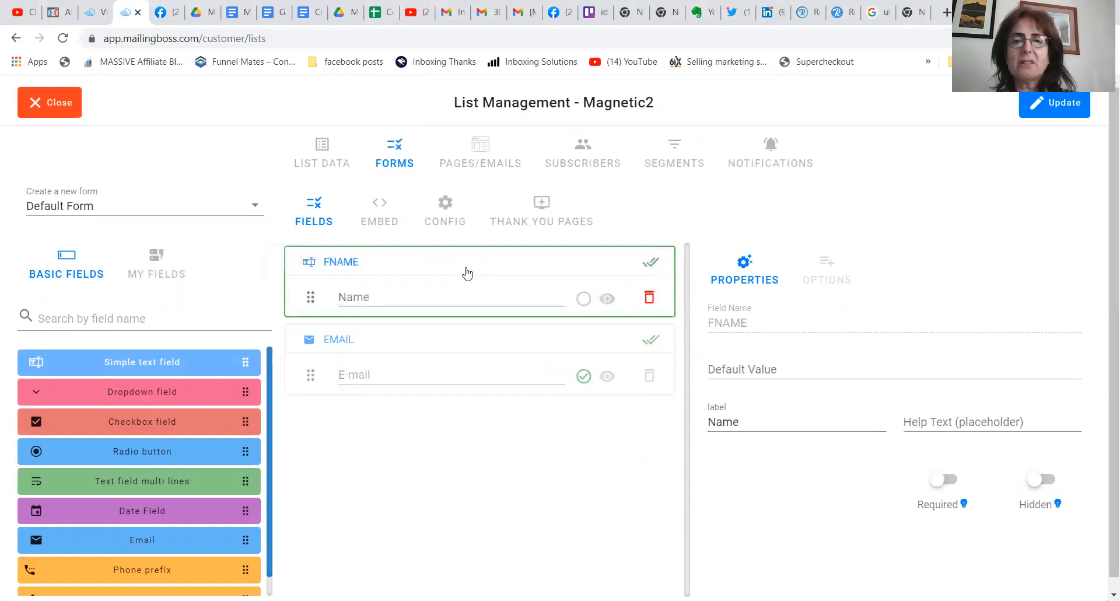
pyautogui.click(959, 488)
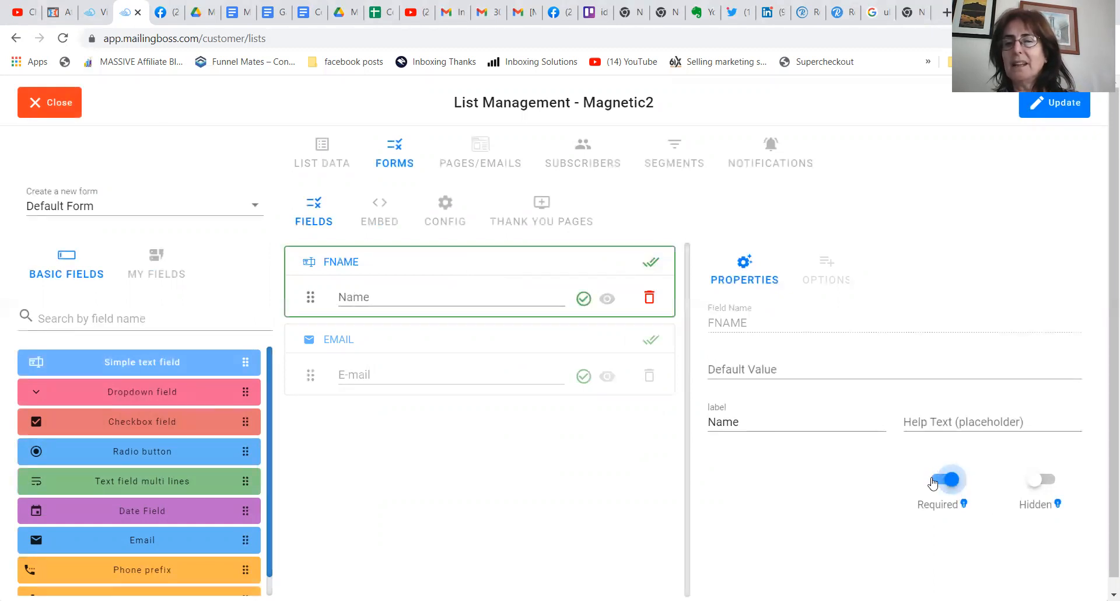
pyautogui.click(932, 483)
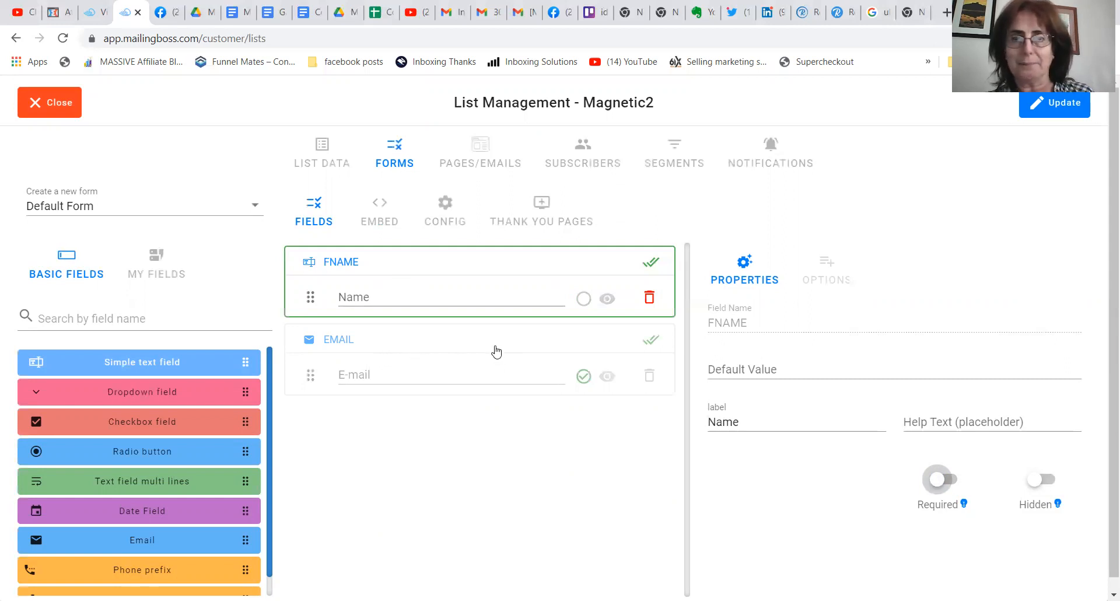
# Review the list's Subscribers, Segments and Notifications, then close back to the lists overview.
pyautogui.click(587, 151)
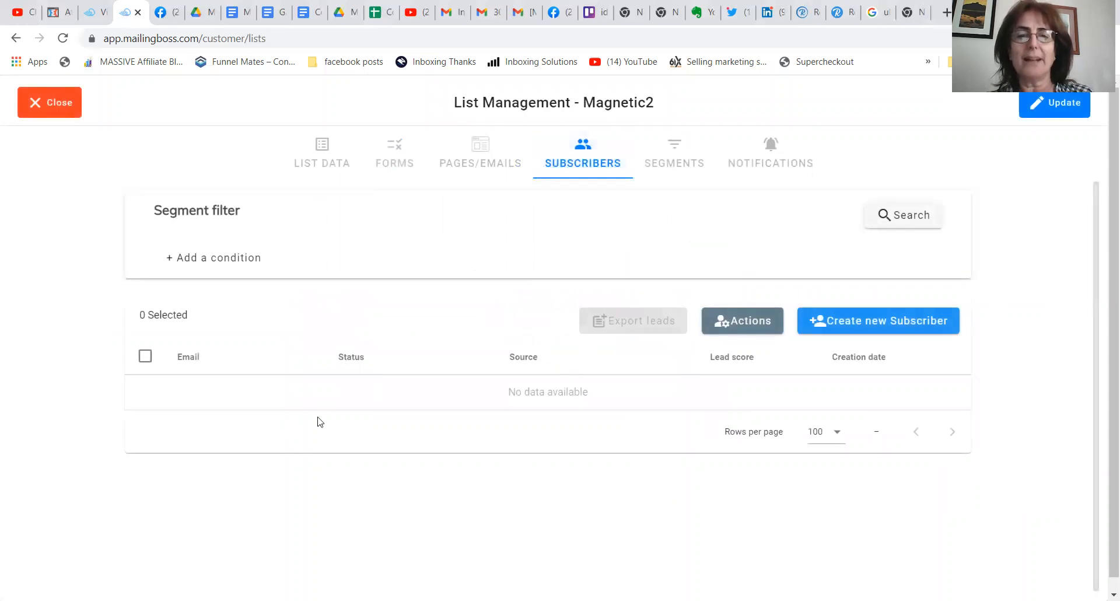
pyautogui.click(679, 149)
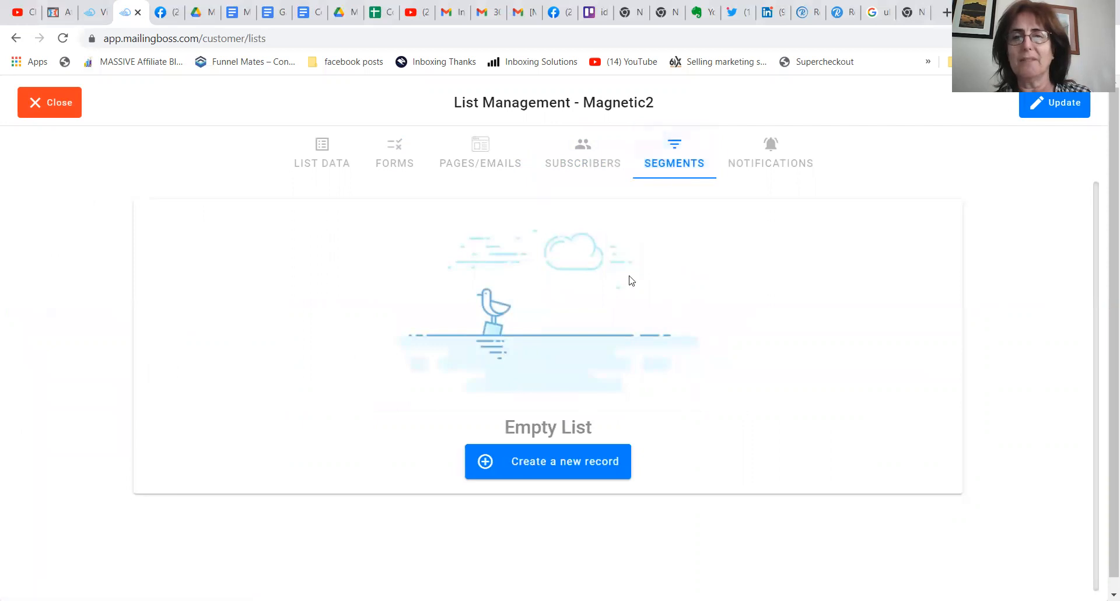
pyautogui.click(765, 157)
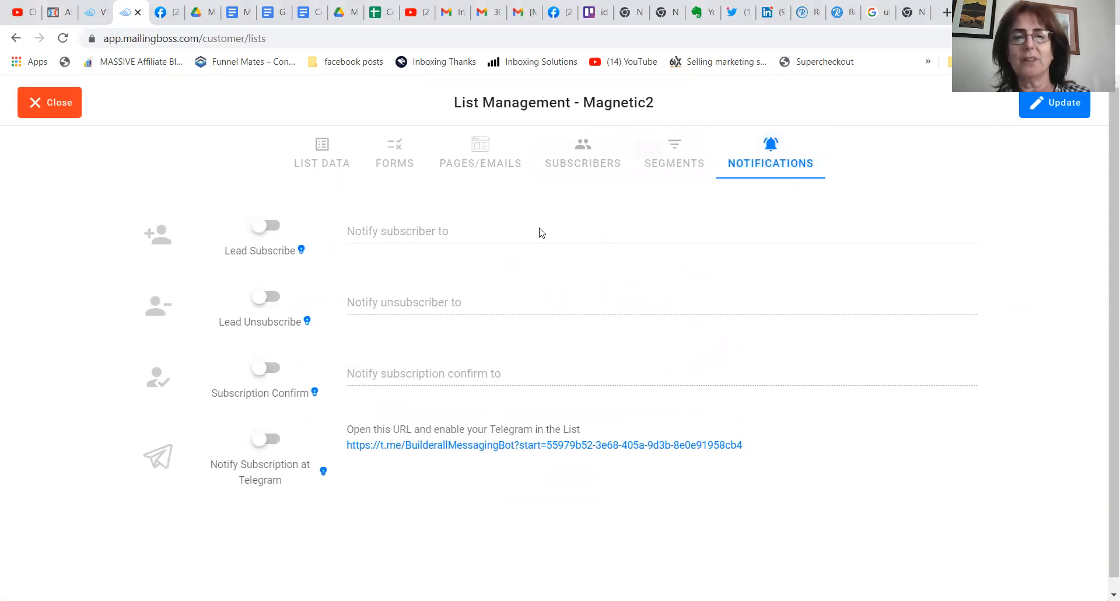
pyautogui.click(47, 108)
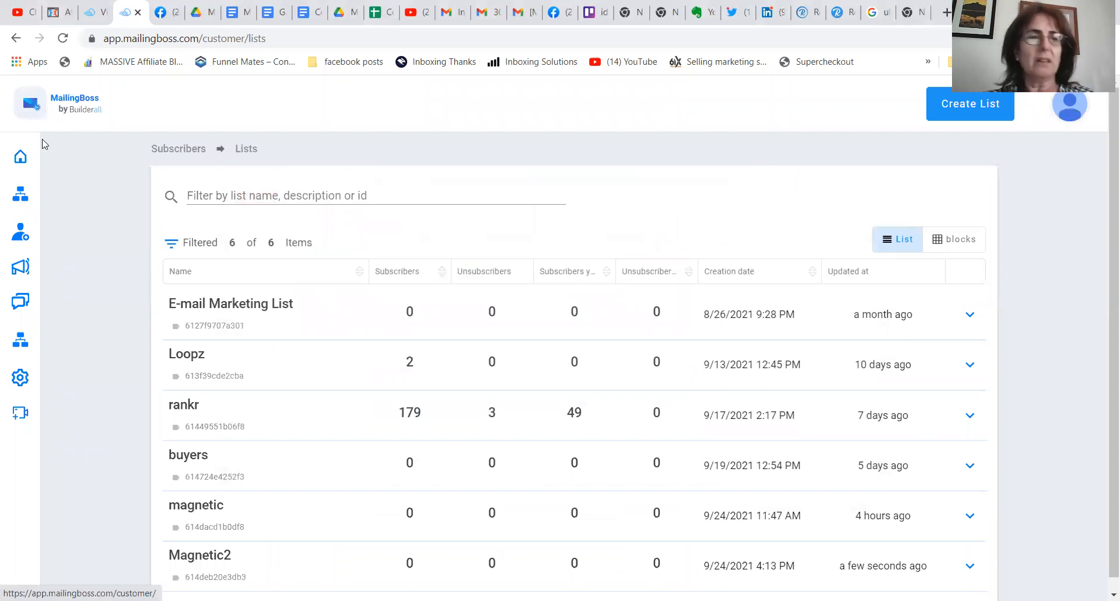
# Go to Campaigns > Email Sequence in the MailingBoss sidebar.
pyautogui.moveTo(74, 234)
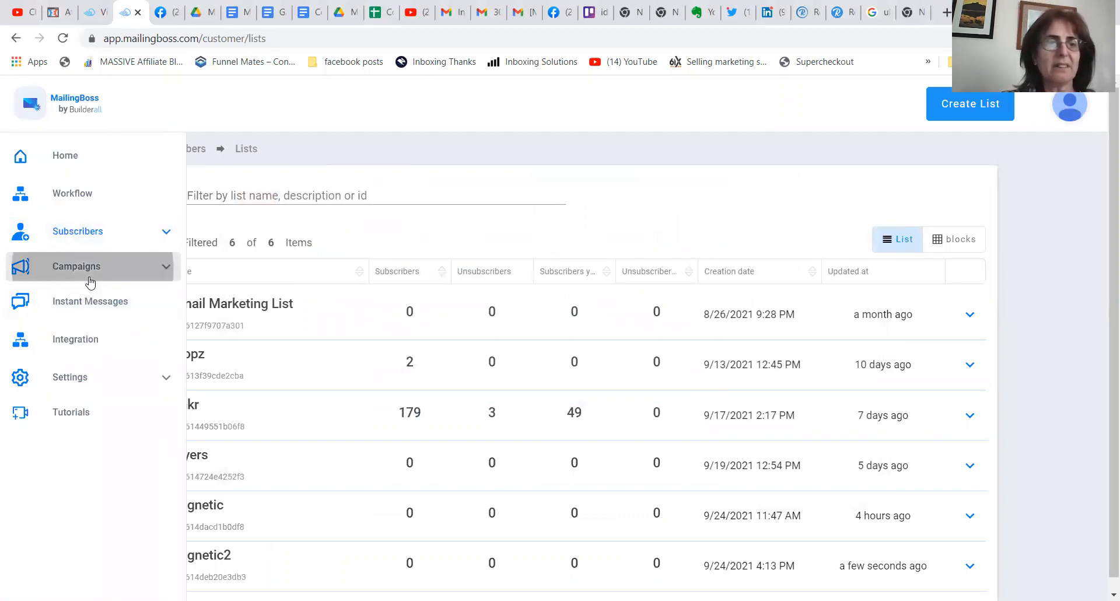
pyautogui.click(89, 273)
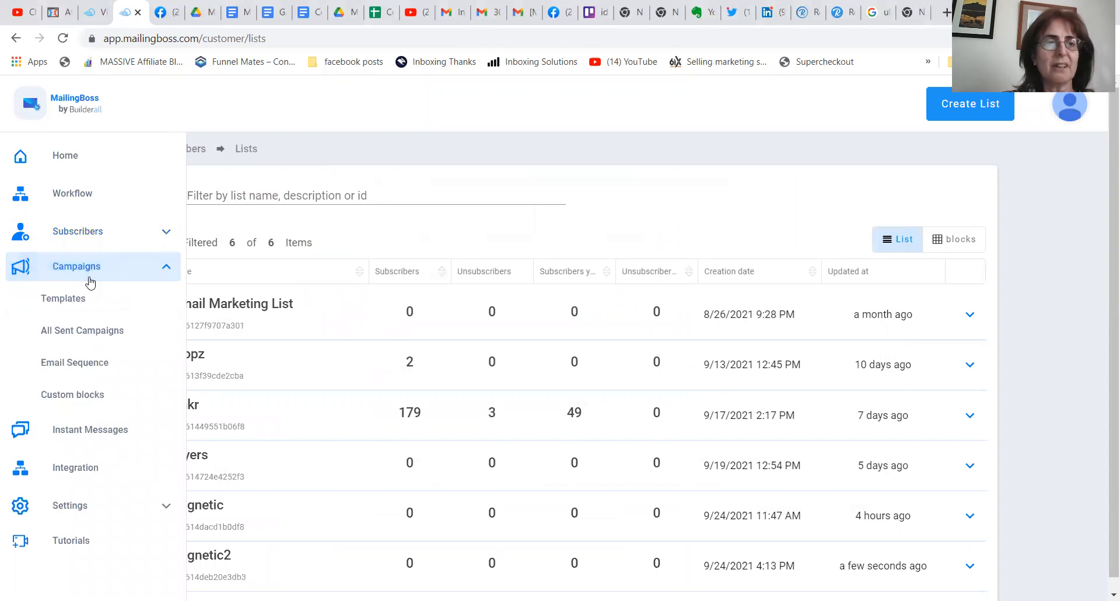
pyautogui.click(80, 365)
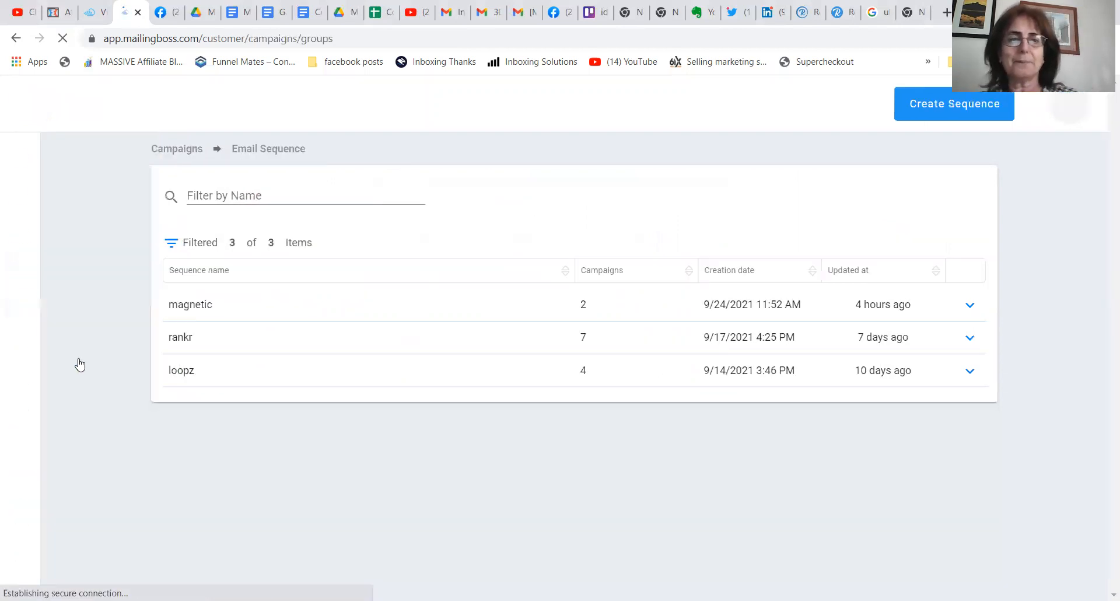
# Create and save a sequence named 'Magnetic2' with Magnetic2 as its main list.
pyautogui.click(945, 105)
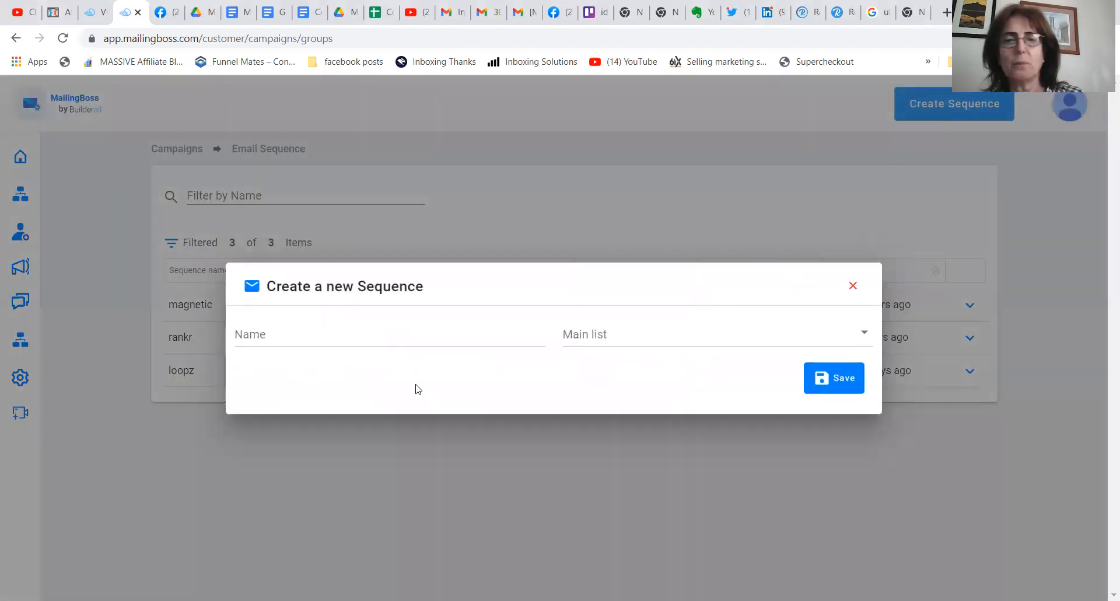
pyautogui.click(403, 333)
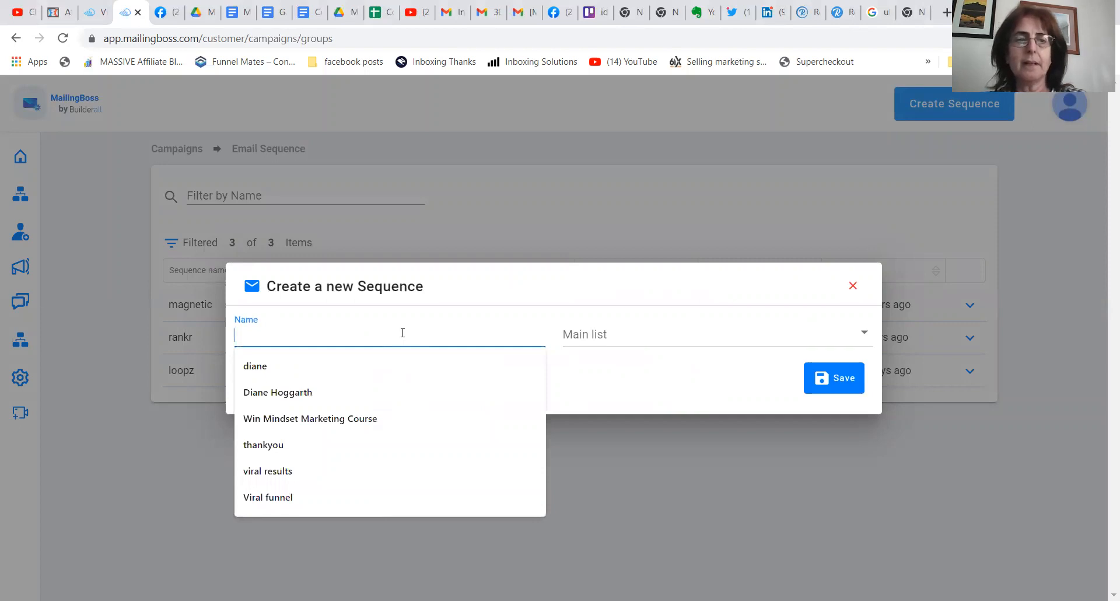
pyautogui.write('Magnetic')
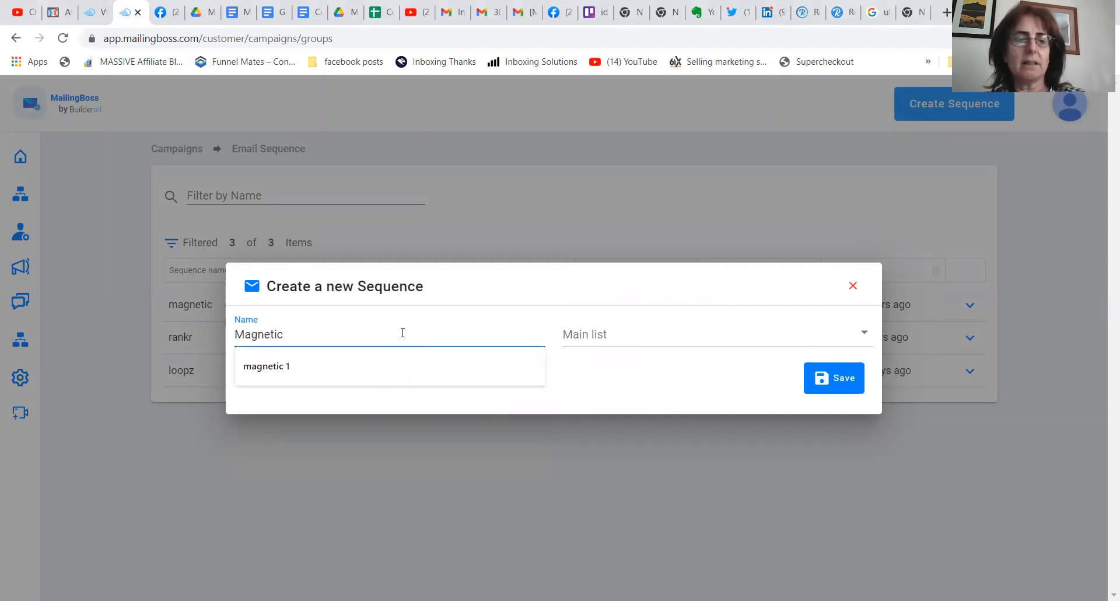
pyautogui.press('BackSpace')
pyautogui.write('2')
pyautogui.press('Tab')
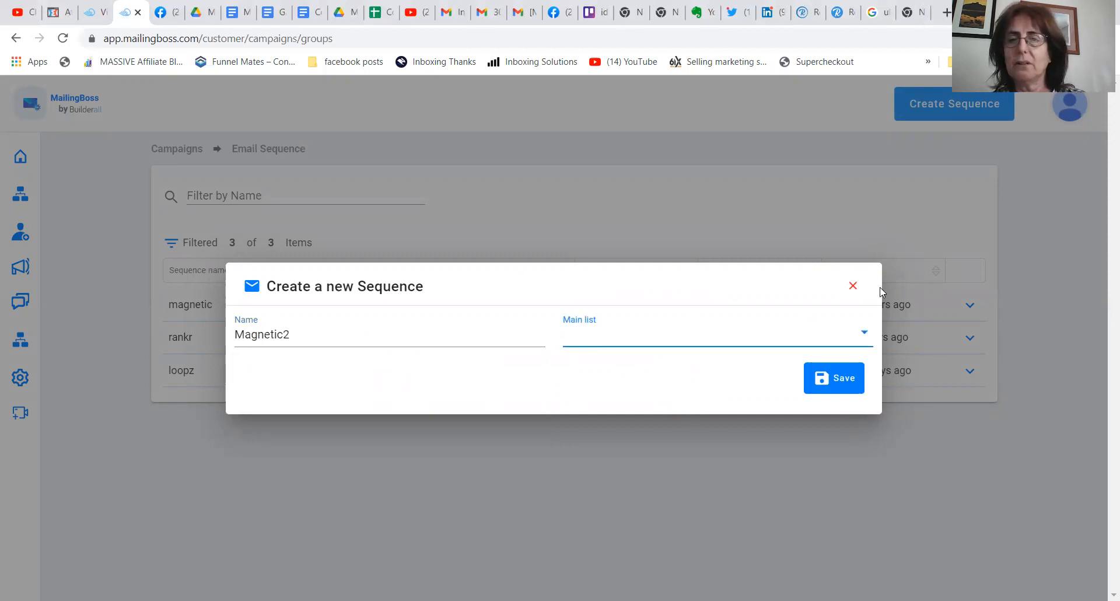
pyautogui.click(863, 336)
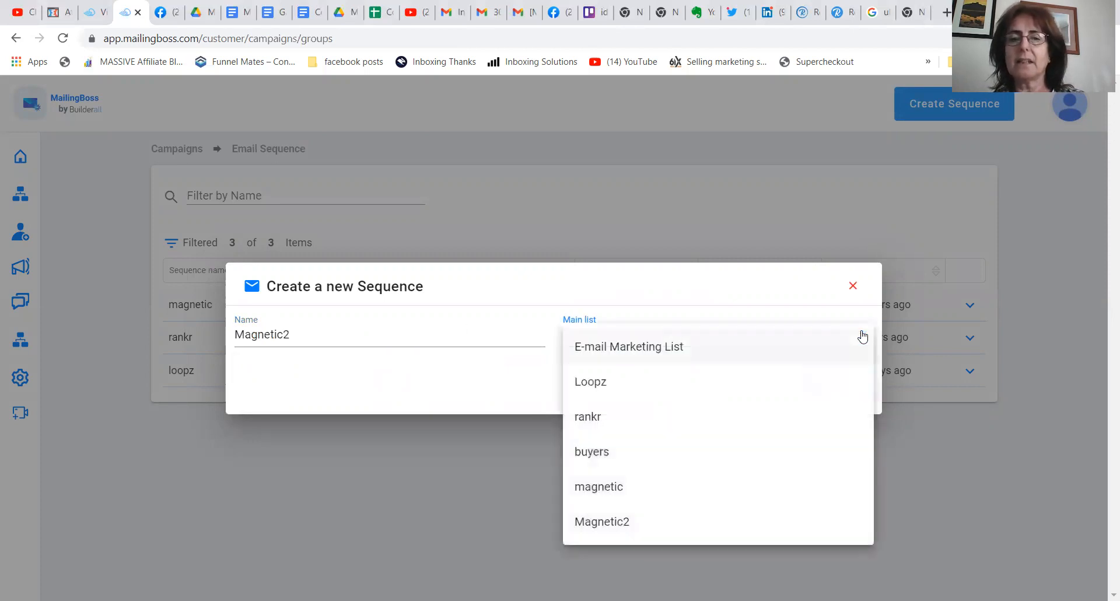
pyautogui.click(626, 525)
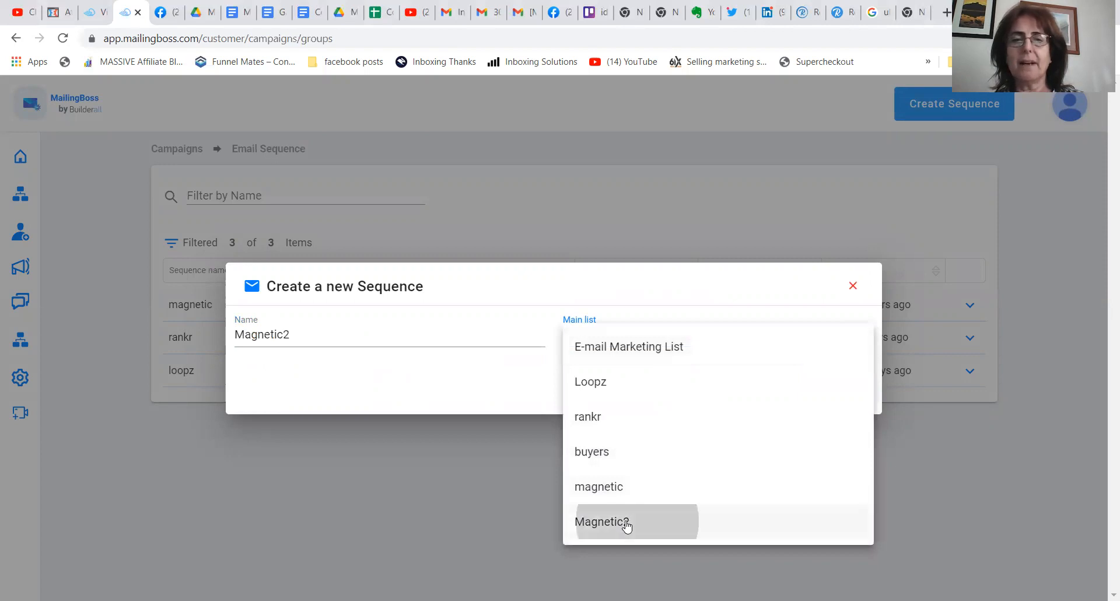
pyautogui.click(832, 381)
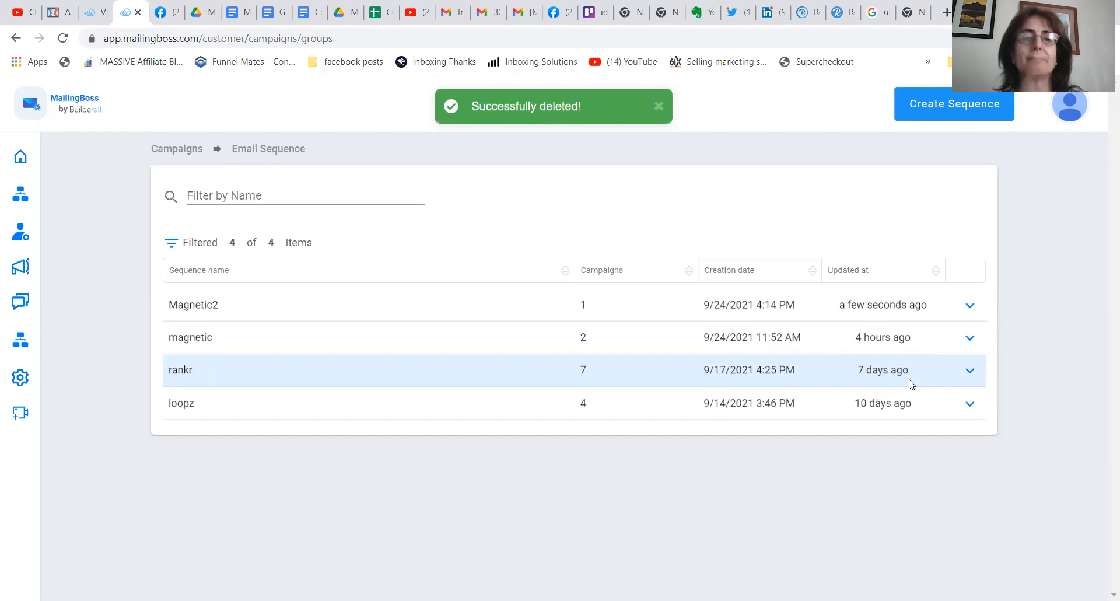
# Edit Sequence email #1 of the Magnetic2 sequence and save its recipients to reach the template.
pyautogui.click(969, 306)
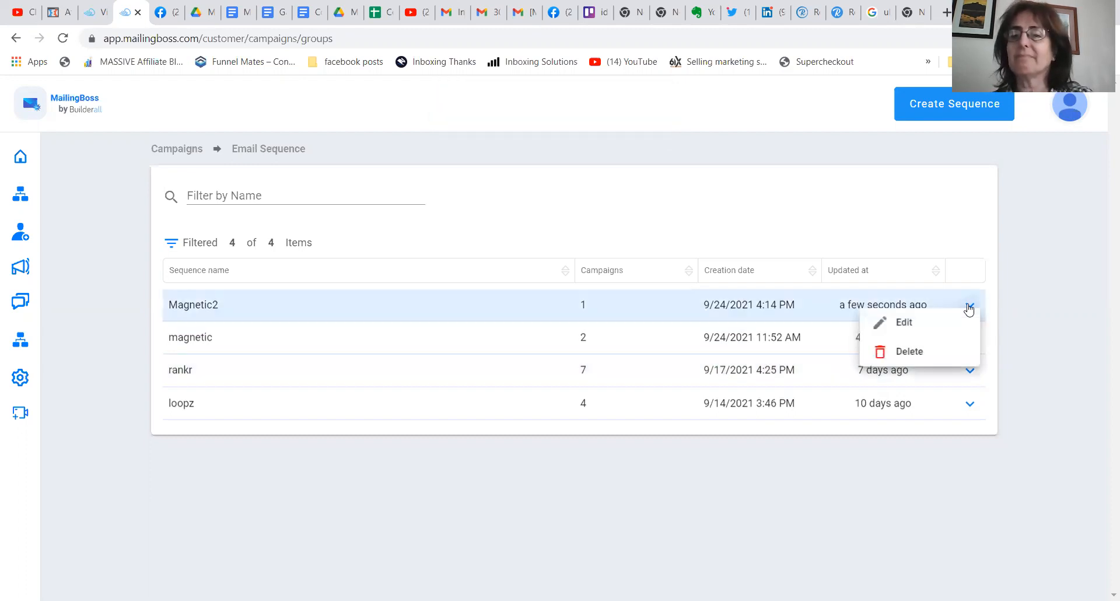
pyautogui.click(905, 323)
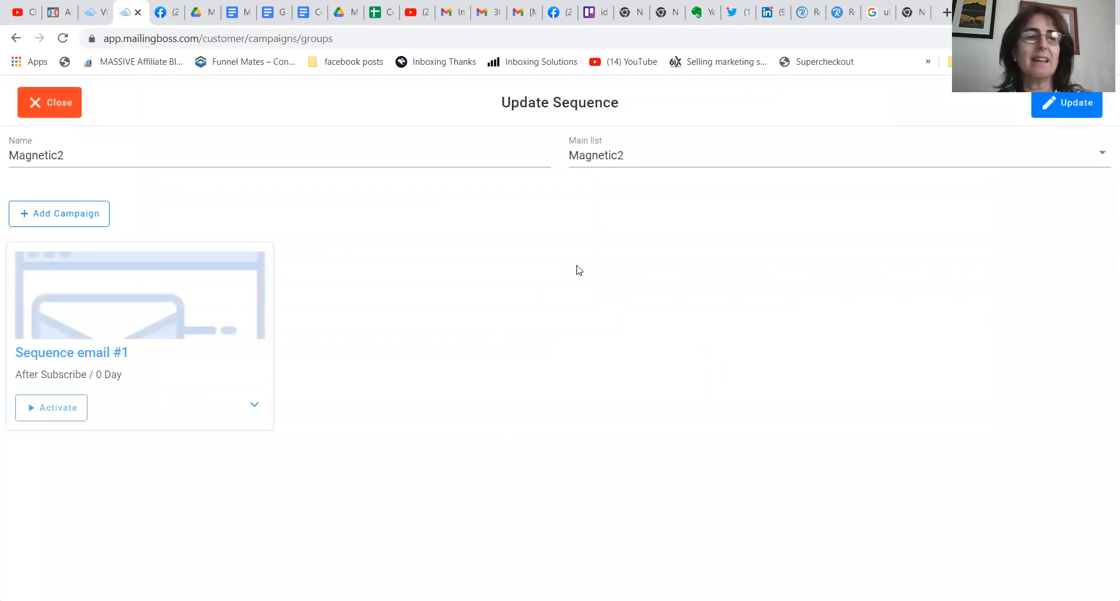
pyautogui.click(254, 405)
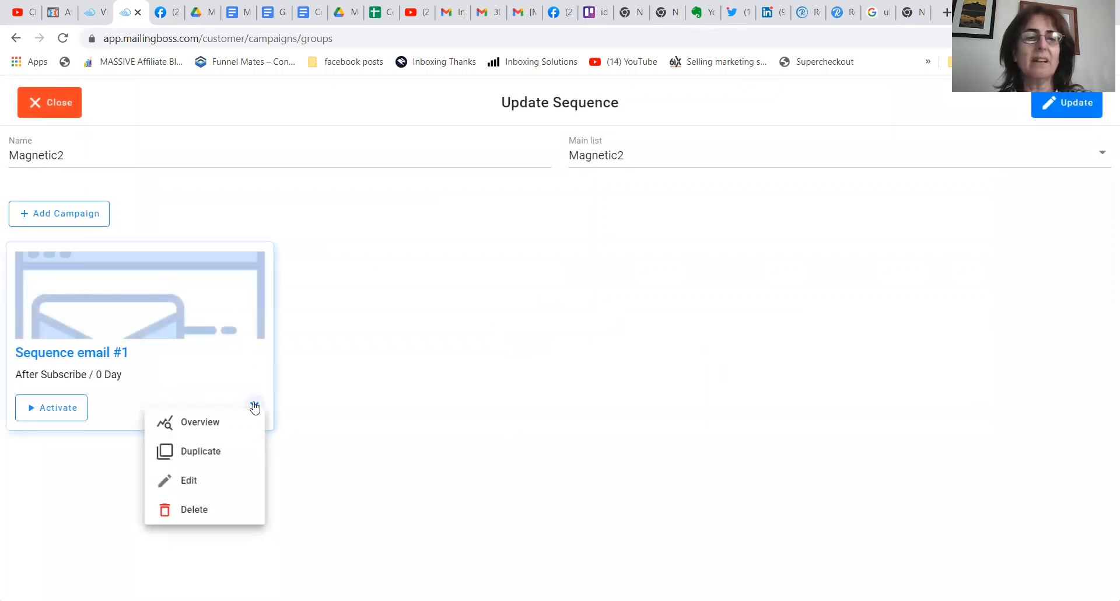
pyautogui.click(190, 480)
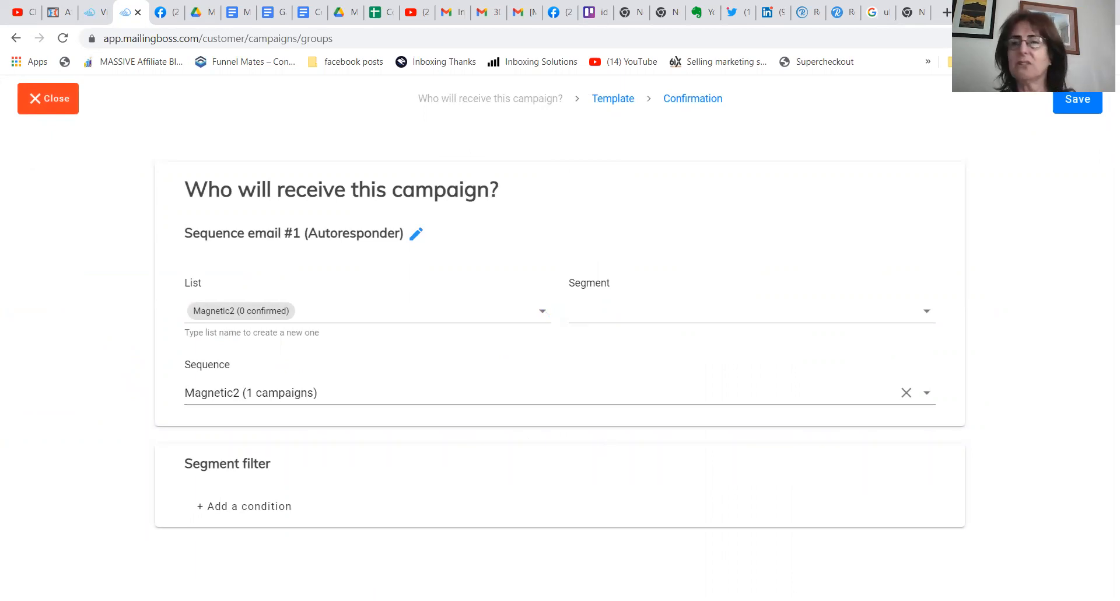
pyautogui.click(1077, 99)
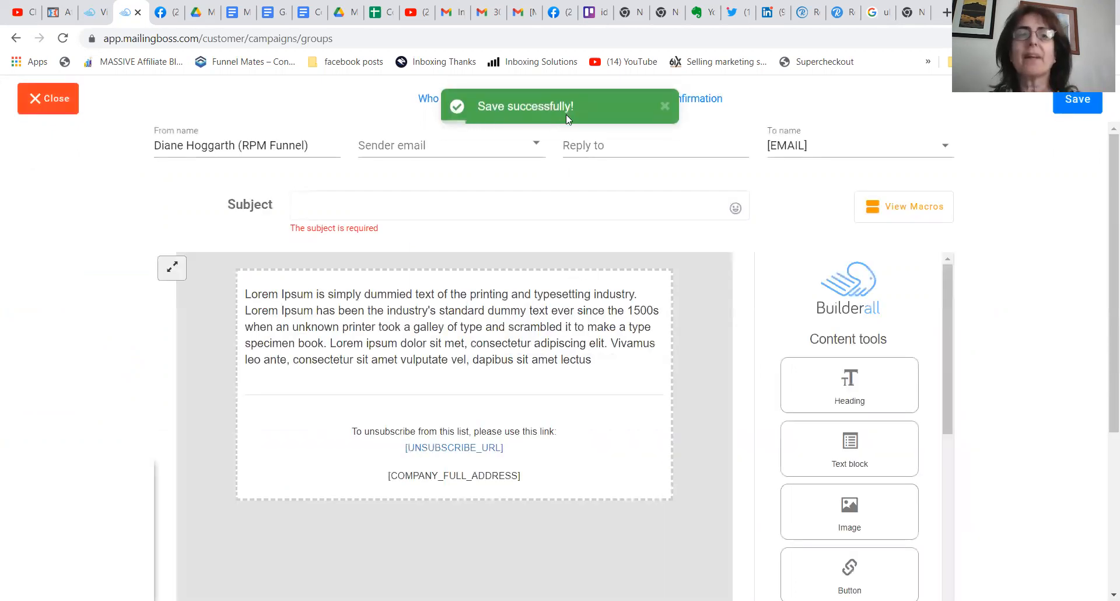
# Choose the sender e-mail, accept the suggested reply-to address, then show the magnetic swipes doc.
pyautogui.click(535, 144)
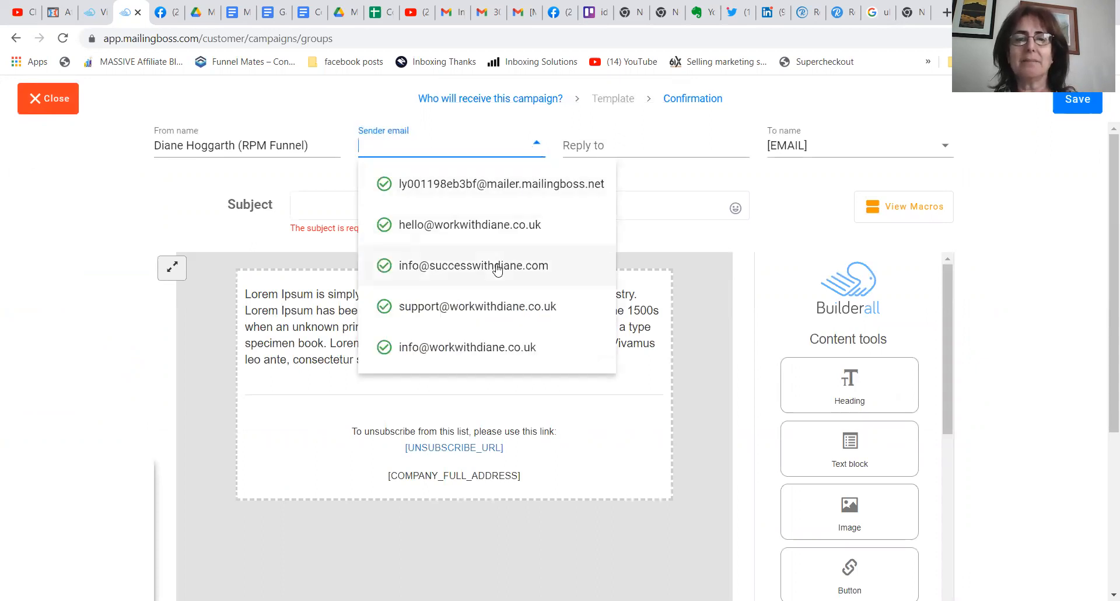
pyautogui.click(489, 227)
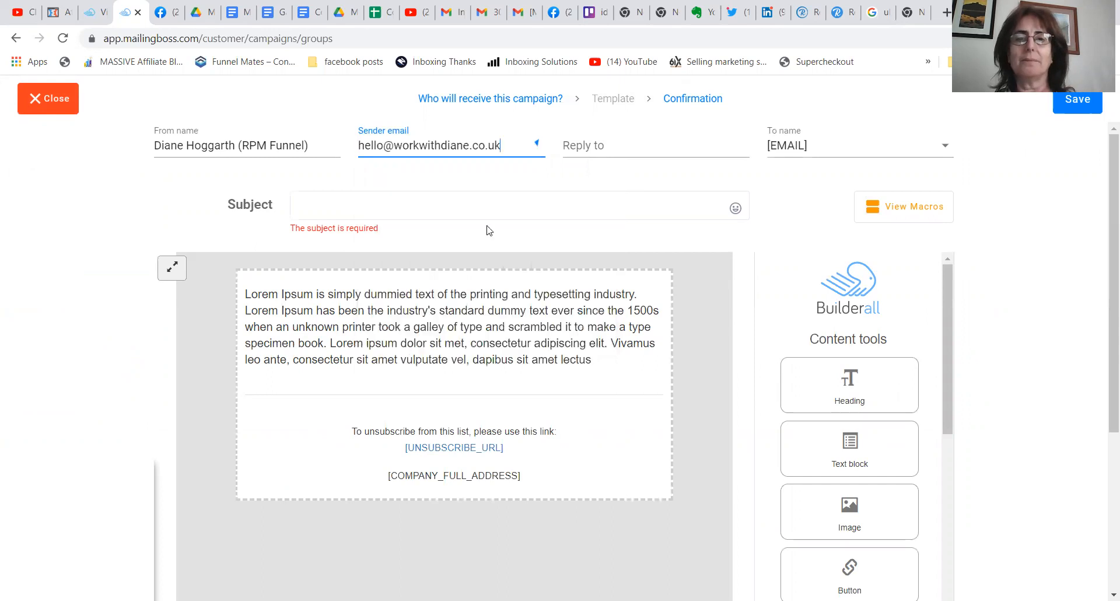
pyautogui.click(661, 144)
pyautogui.click(659, 175)
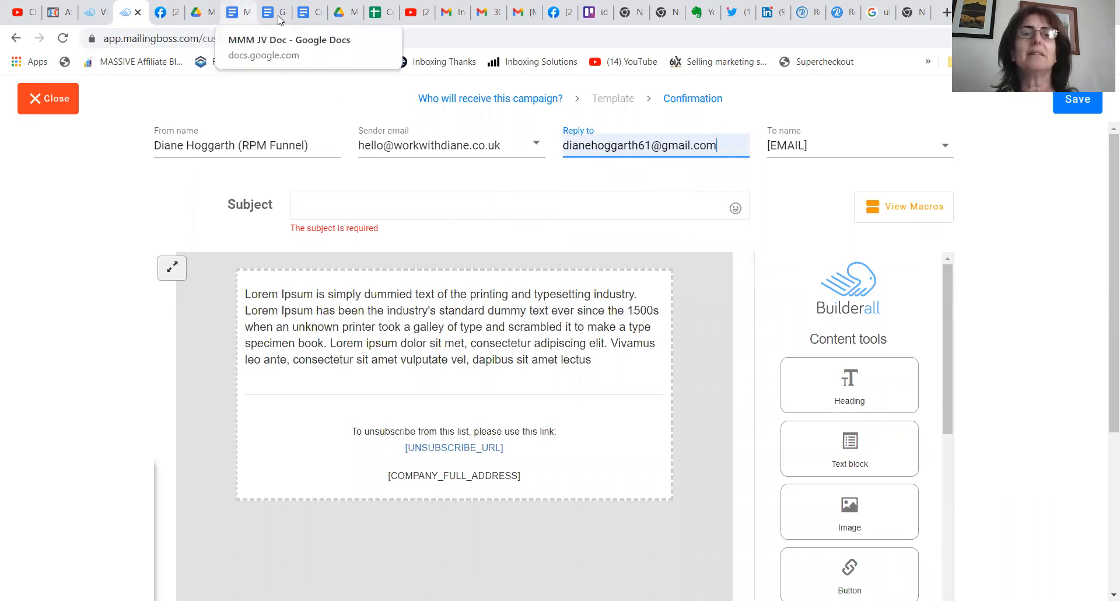
pyautogui.click(313, 14)
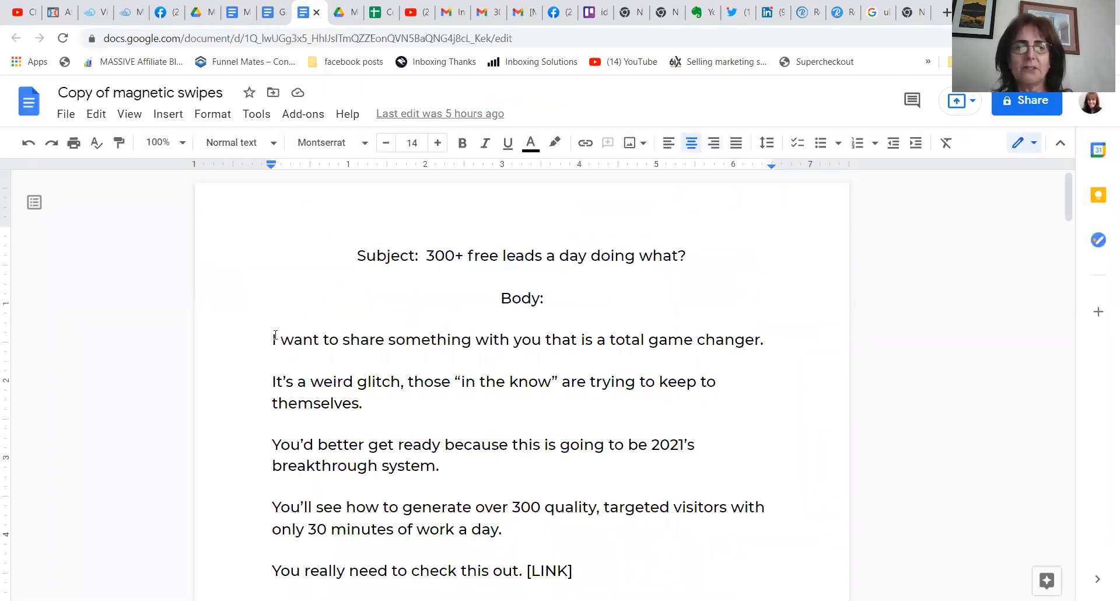
# Copy the first swipe email's body from 'Copy of magnetic swipes' and return to MailingBoss.
pyautogui.moveTo(270, 338); pyautogui.dragTo(481, 198)
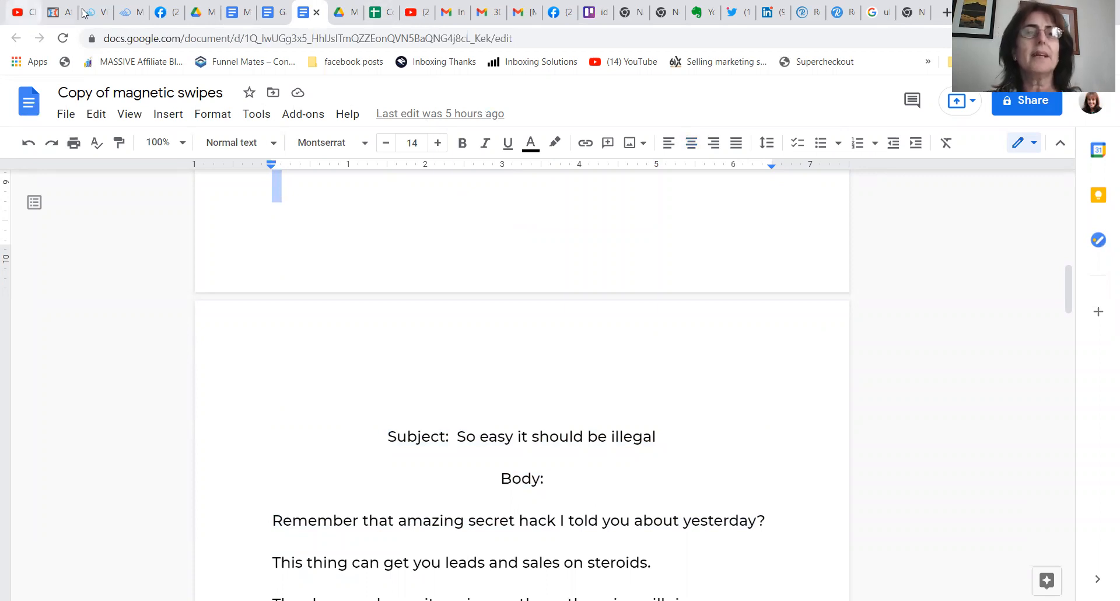
pyautogui.click(125, 13)
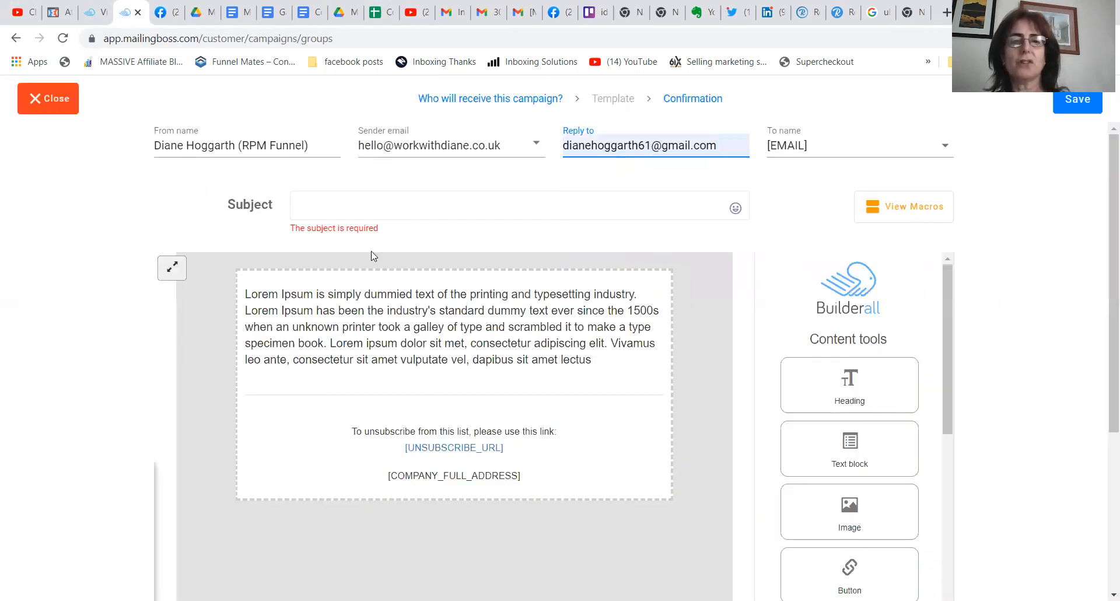
# Replace the Lorem Ipsum body text of Sequence email #1 with the pasted swipe copy.
pyautogui.tripleClick(402, 307)
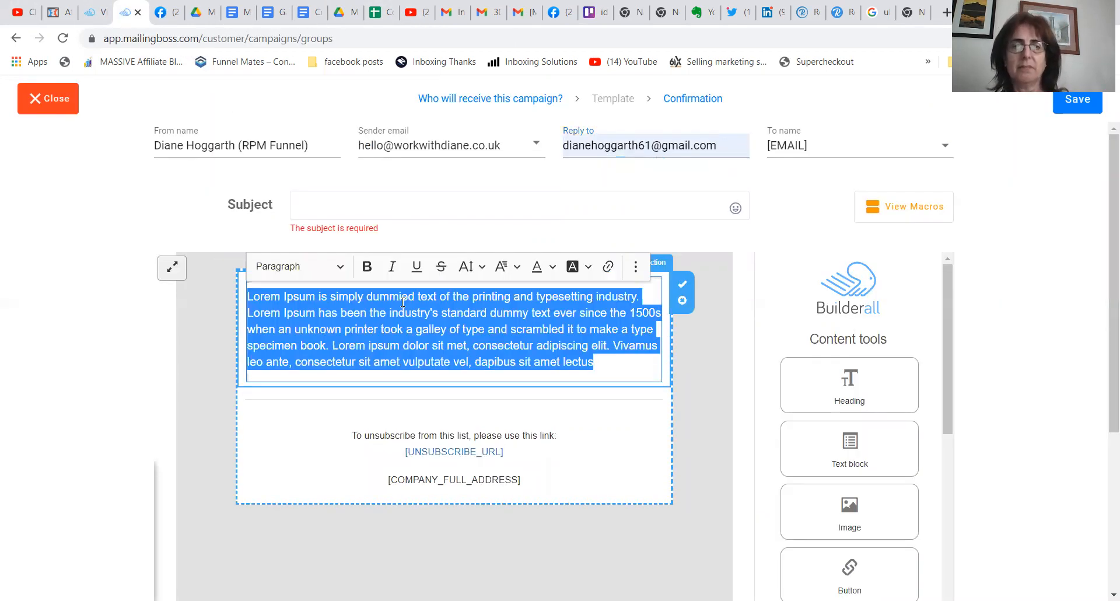
pyautogui.press('BackSpace')
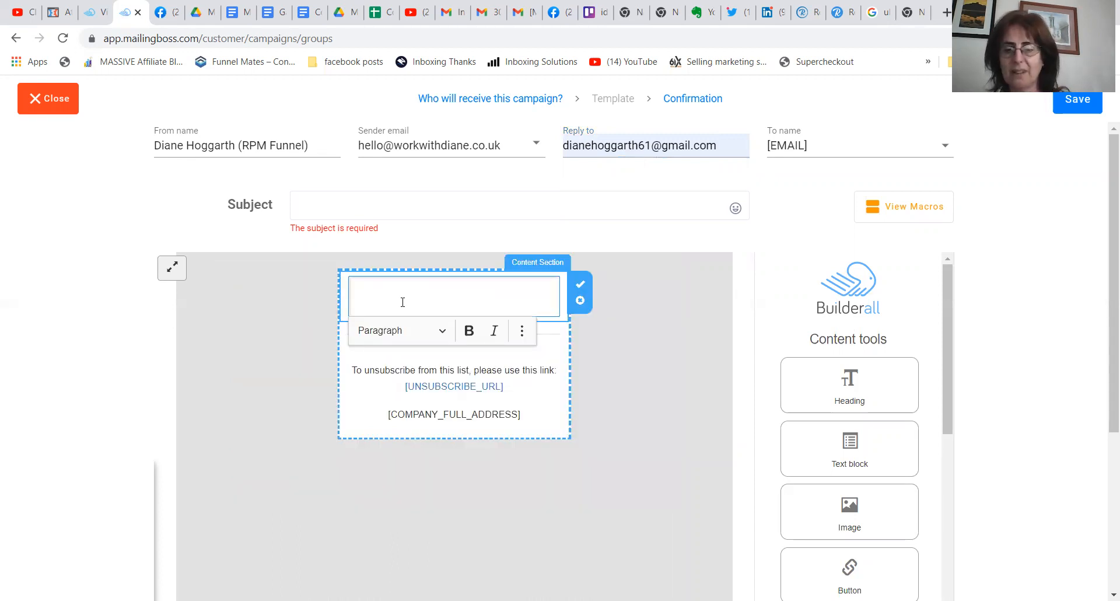
pyautogui.hotkey('ctrl', 'v')
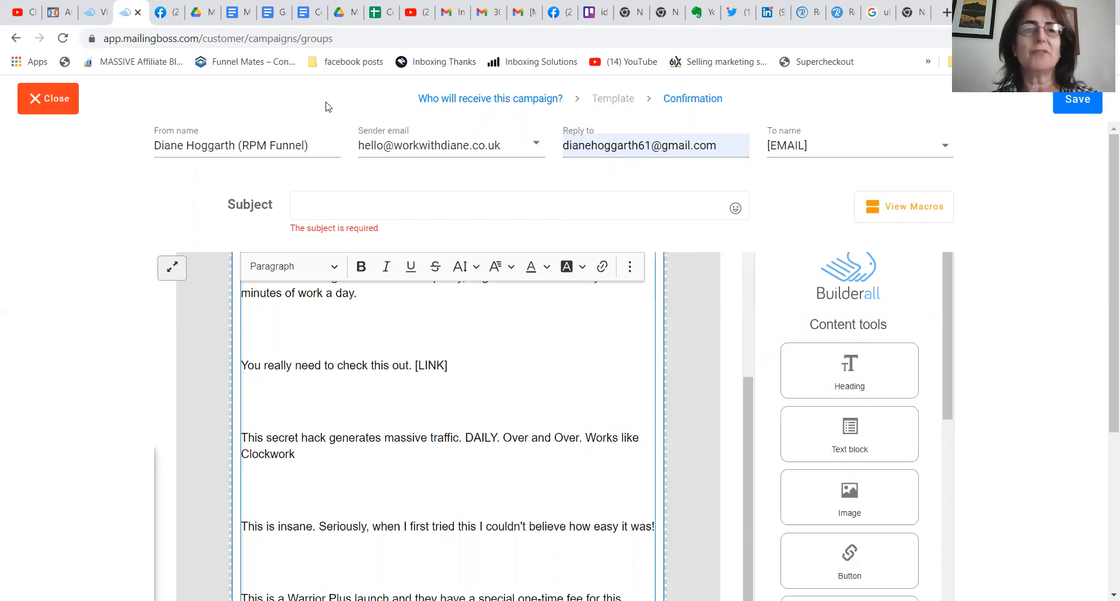
# Close the extra Docs tab, copy the subject '300+ free leads a day doing what?' and return to MailingBoss.
pyautogui.click(274, 17)
pyautogui.click(279, 13)
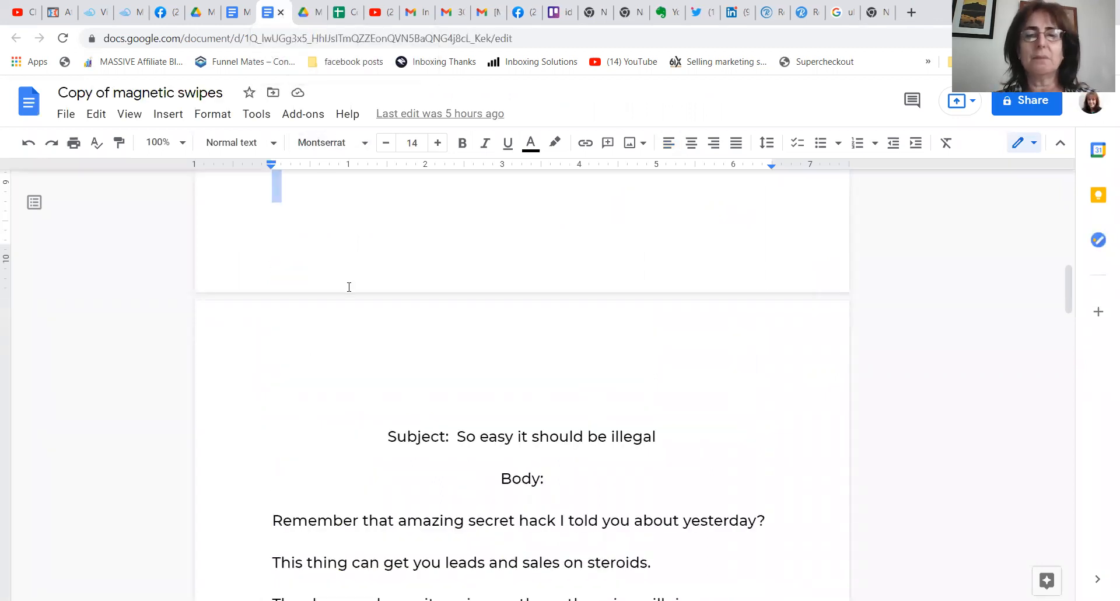
pyautogui.click(474, 323)
pyautogui.scroll(6, 474, 323)
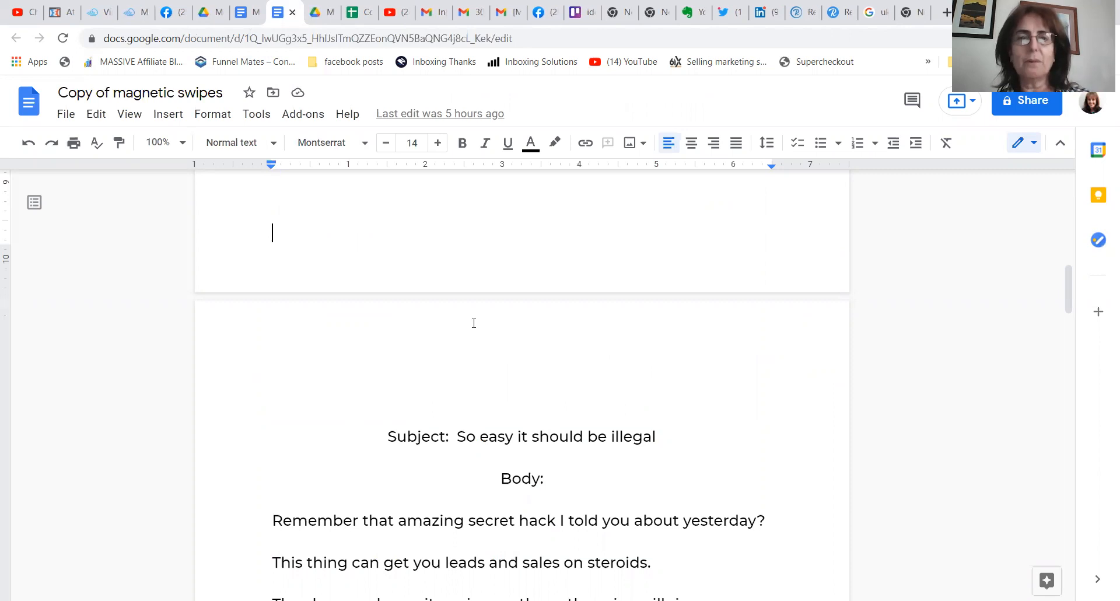
pyautogui.hotkey('ctrl', 'Home')
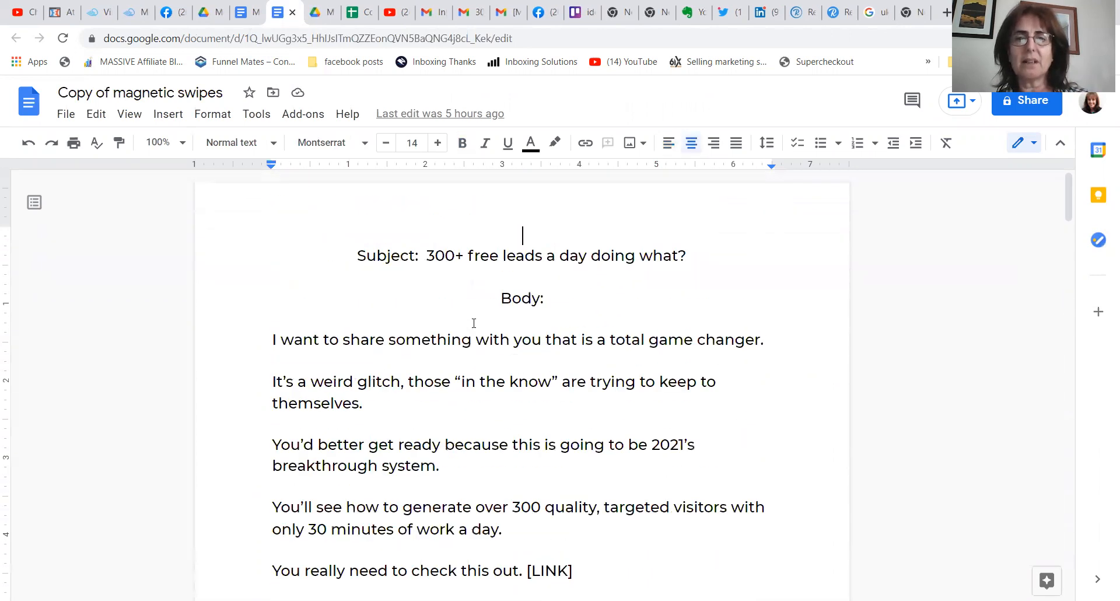
pyautogui.moveTo(692, 263); pyautogui.dragTo(429, 258)
pyautogui.hotkey('ctrl', 'c')
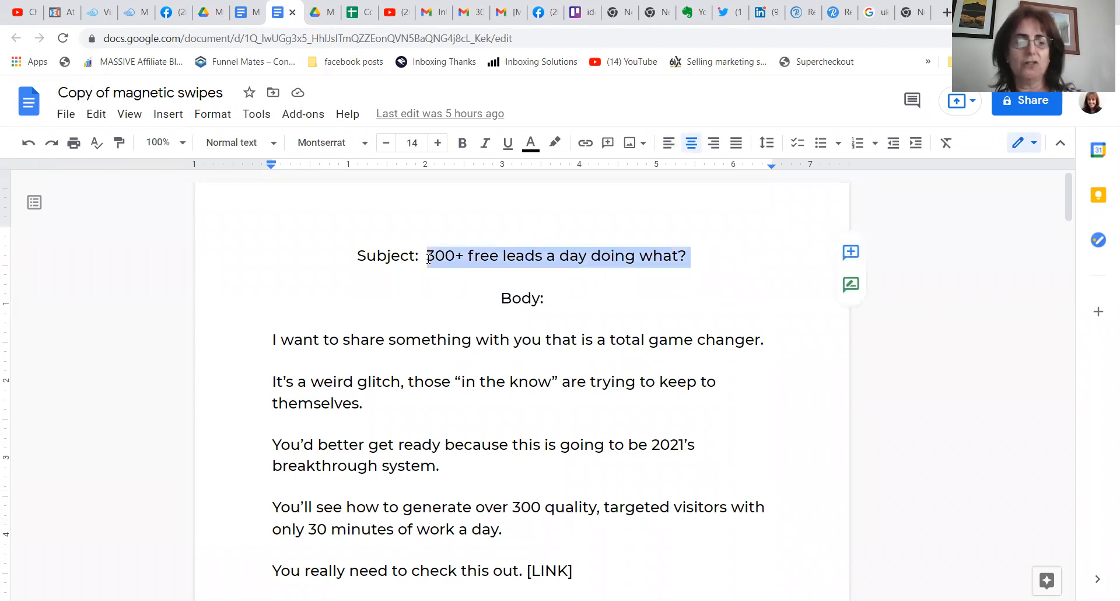
pyautogui.click(133, 13)
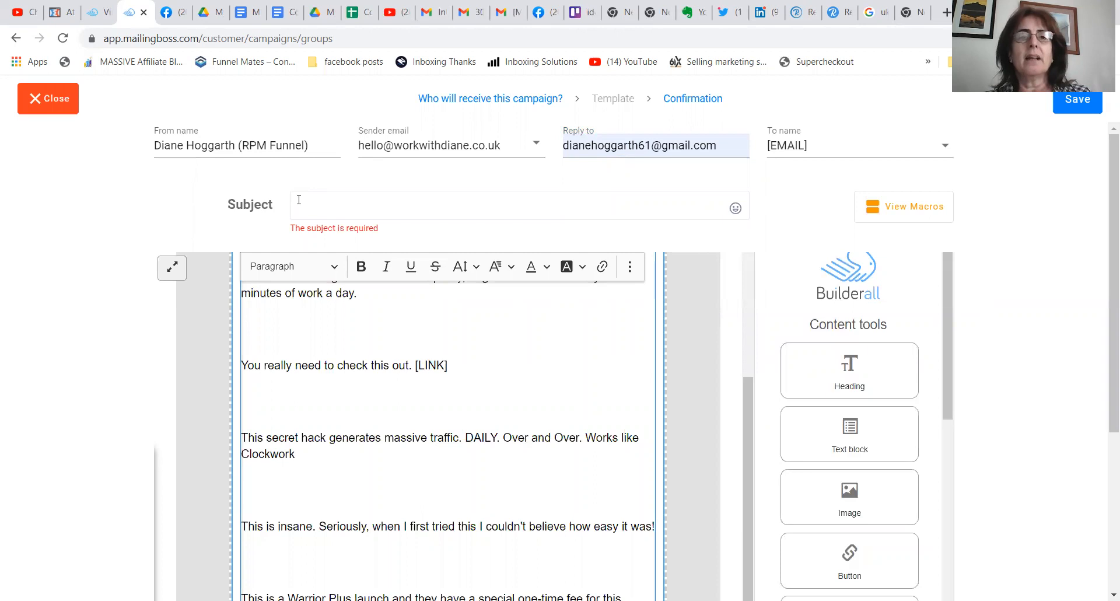
# Paste '300+ free leads a day doing what?' as the email subject, then open a new browser tab.
pyautogui.click(299, 200)
pyautogui.hotkey('ctrl', 'v')
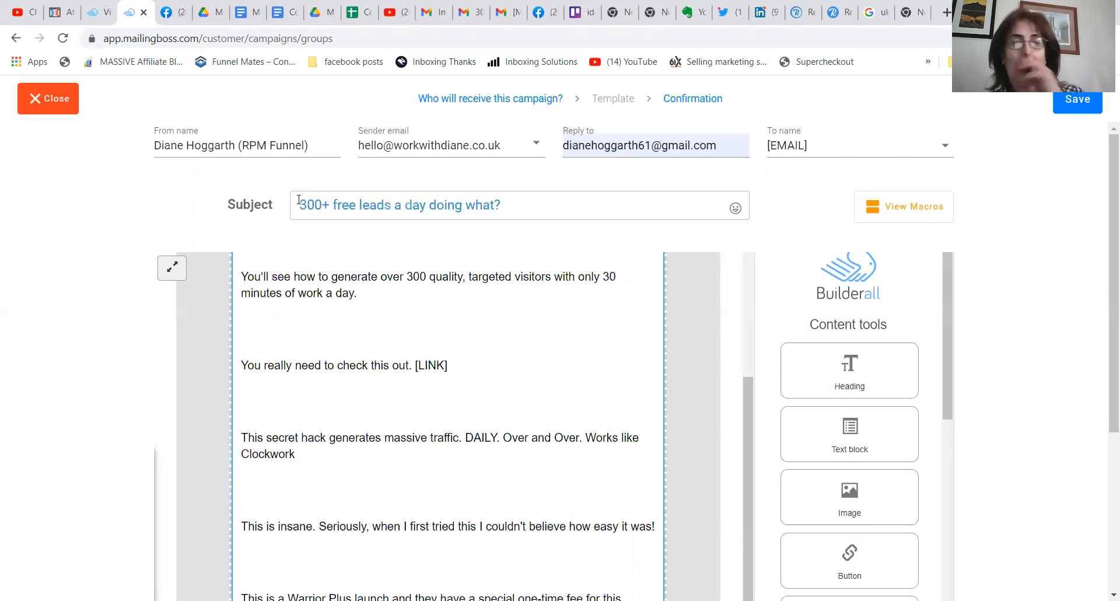
pyautogui.click(412, 365)
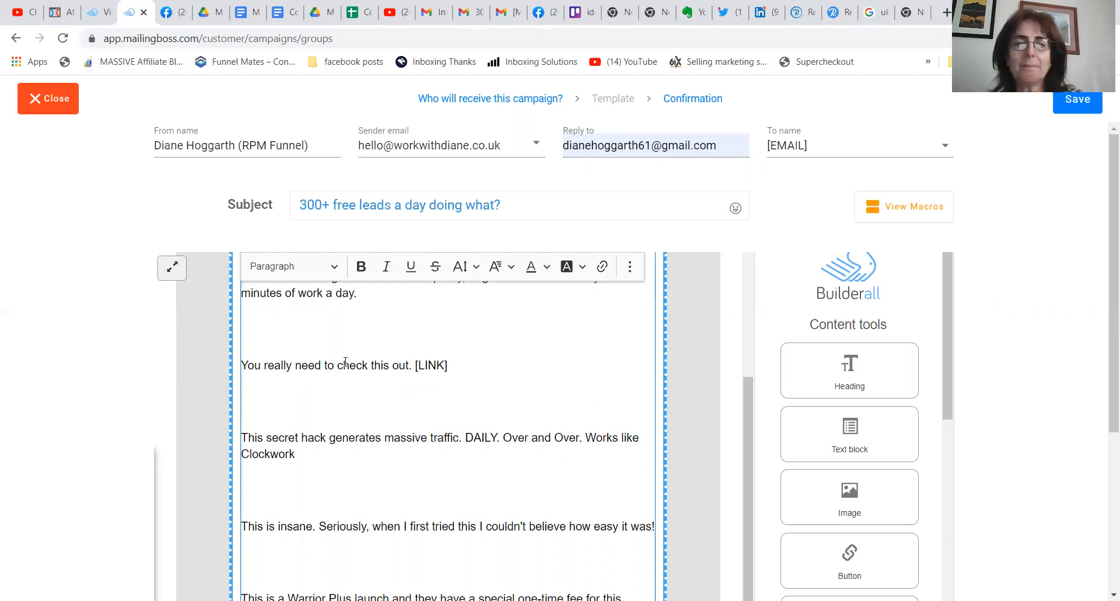
pyautogui.click(947, 12)
# Go to warriorplus.com and log in to the WarriorPlus account.
pyautogui.write('wr')
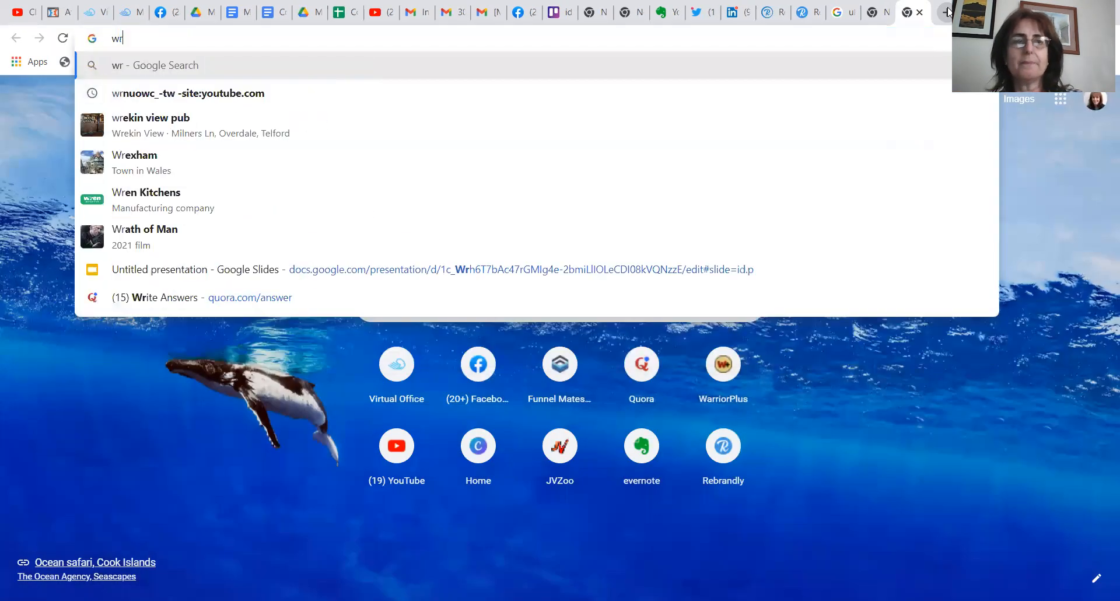
pyautogui.press('BackSpace')
pyautogui.write('arri')
pyautogui.press('Return')
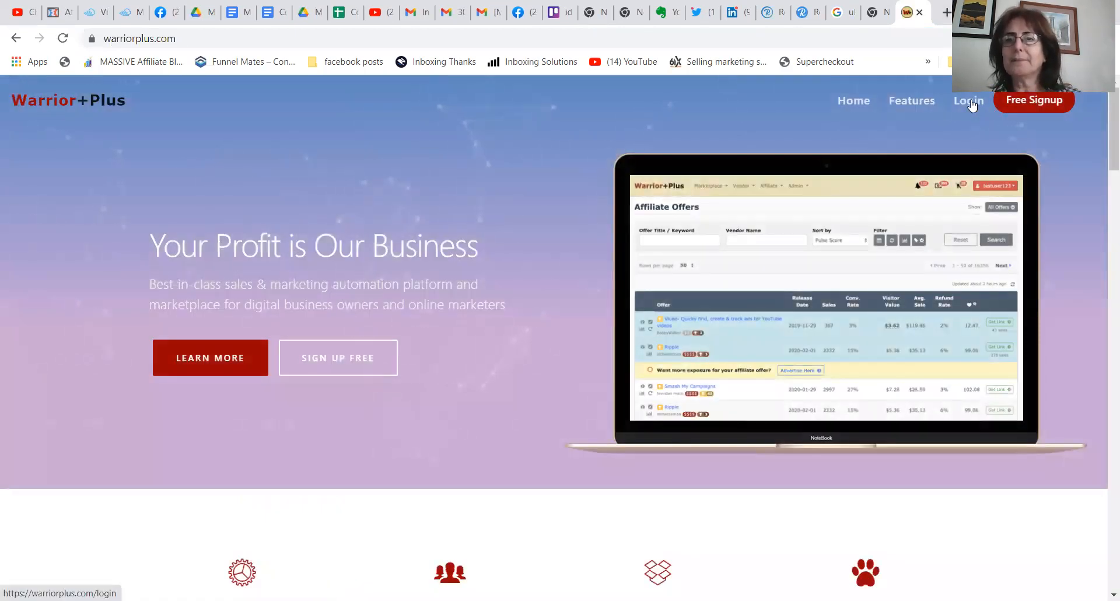
pyautogui.click(972, 105)
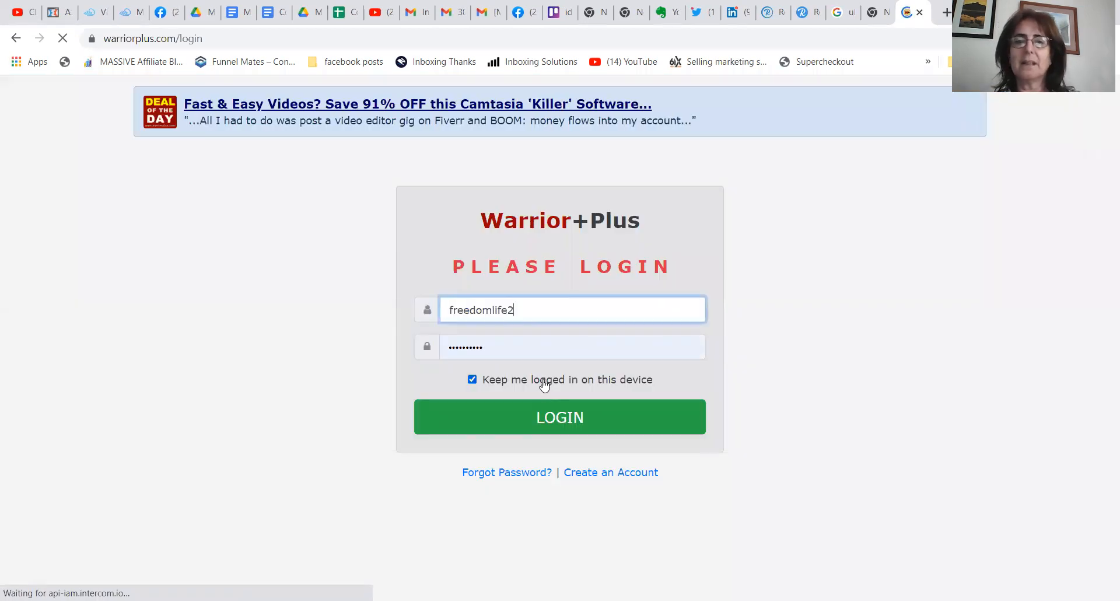
pyautogui.click(539, 415)
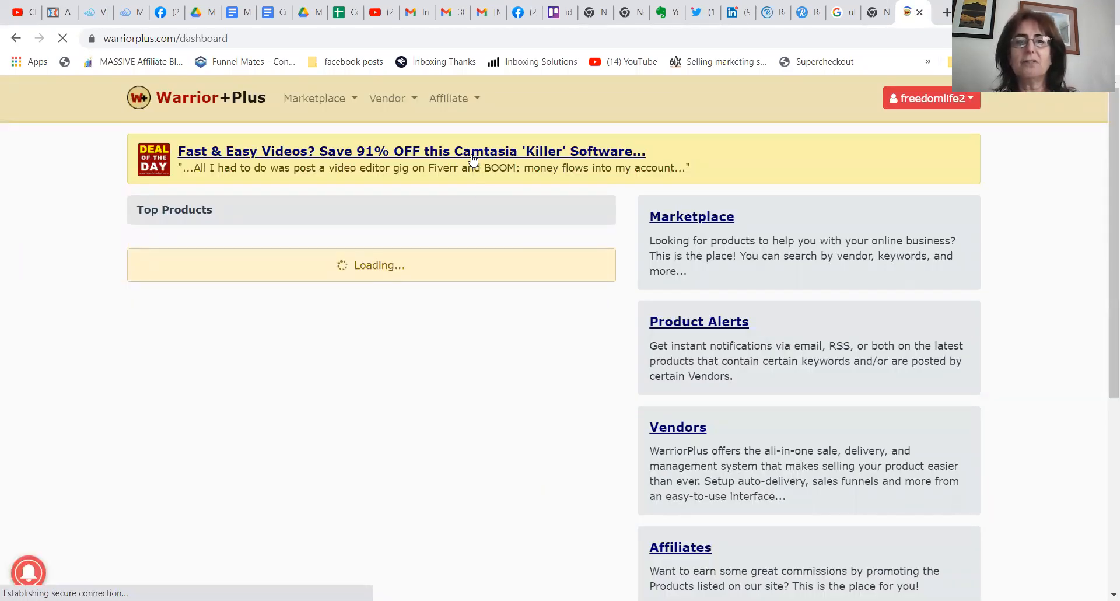
# Search Affiliate Offers for 'magnet', listing the Magnetic offer among three results.
pyautogui.click(455, 98)
pyautogui.click(467, 150)
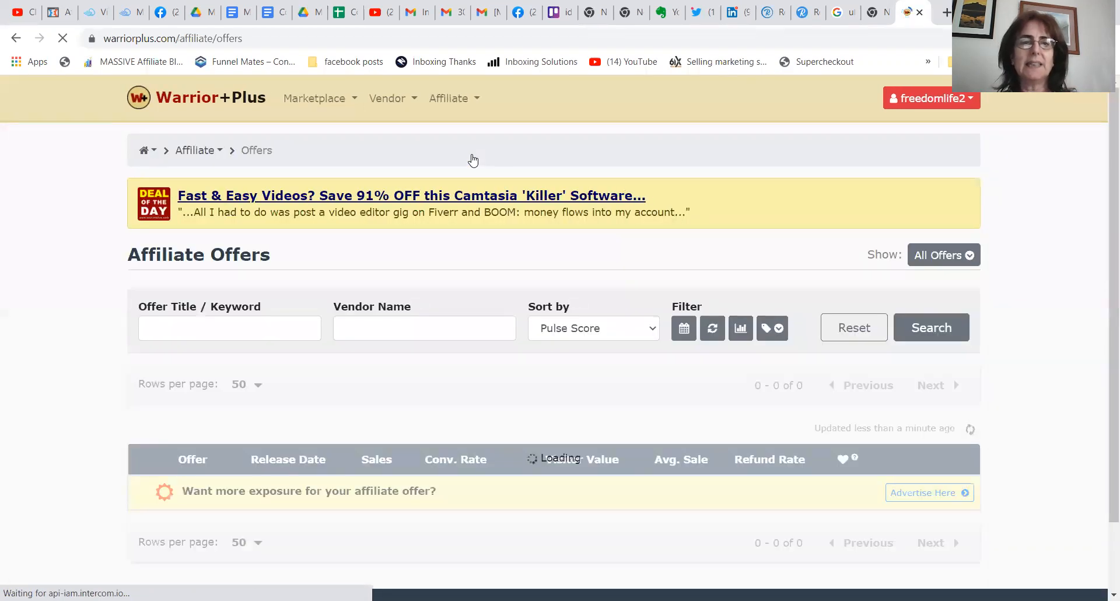
pyautogui.click(154, 328)
pyautogui.write('ma')
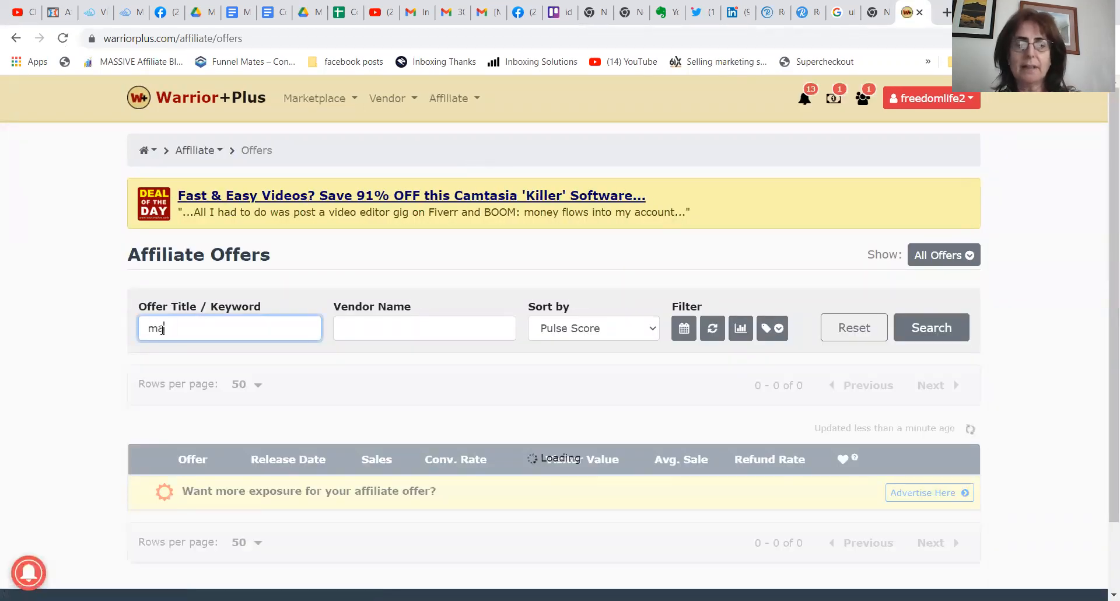
pyautogui.write('gnetic')
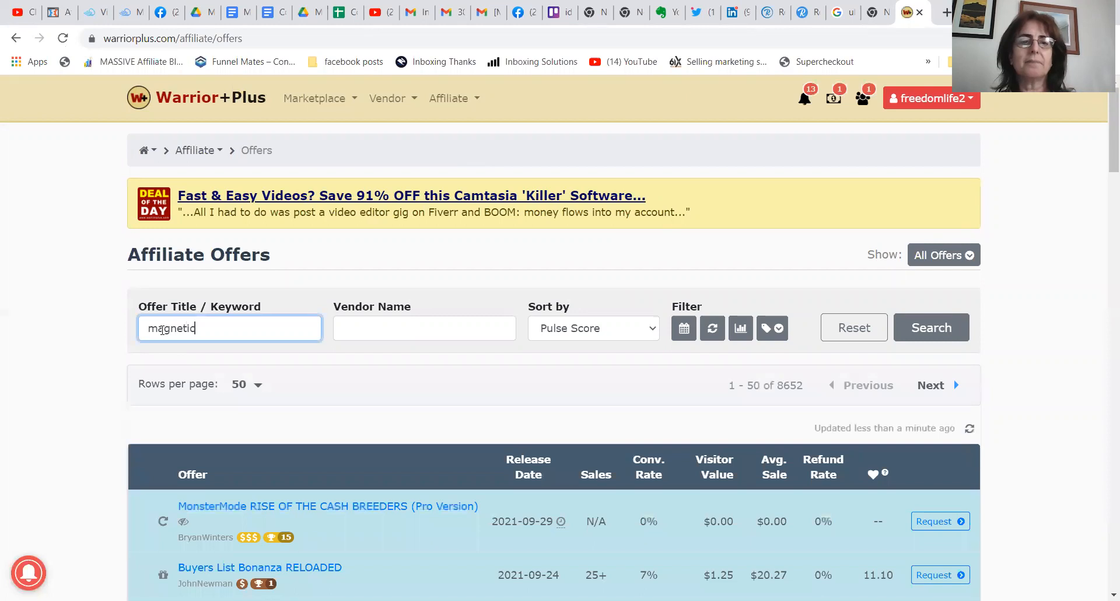
pyautogui.click(927, 327)
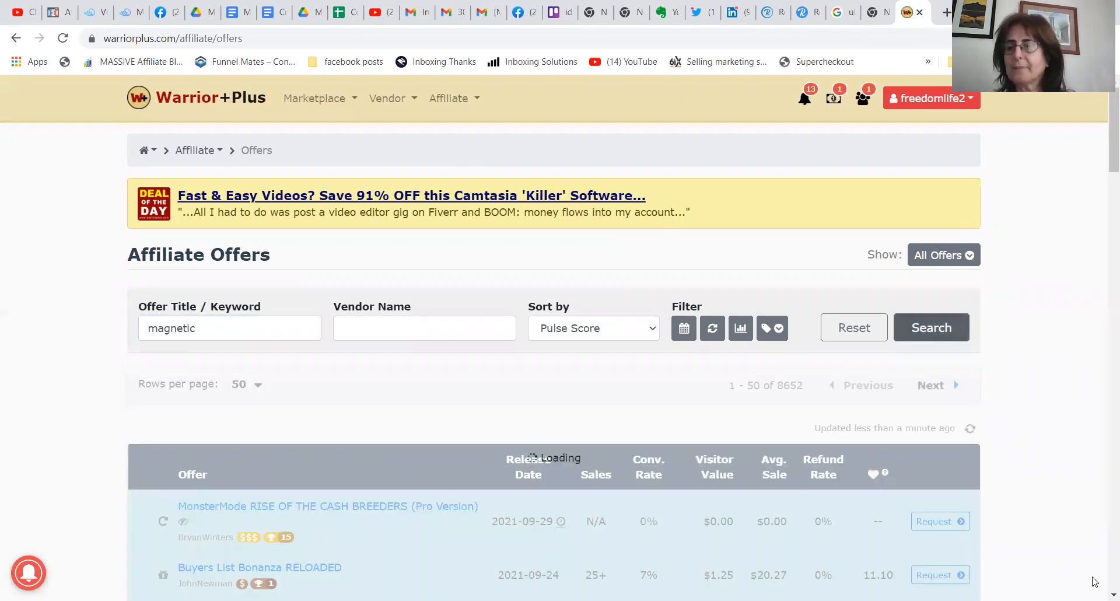
pyautogui.scroll(-6, 1094, 582)
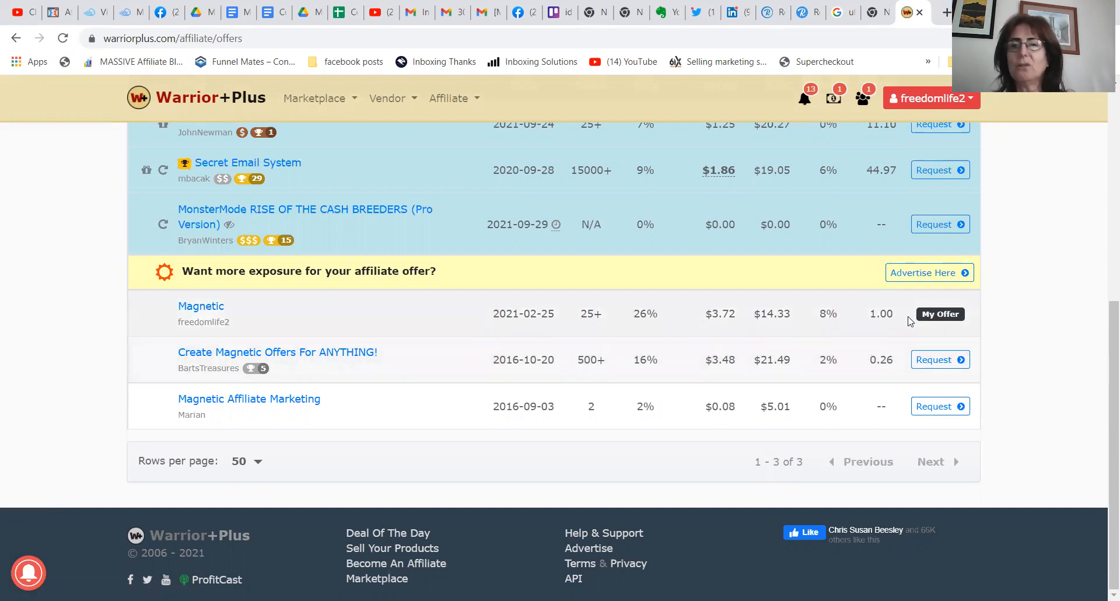
pyautogui.scroll(4, 1091, 268)
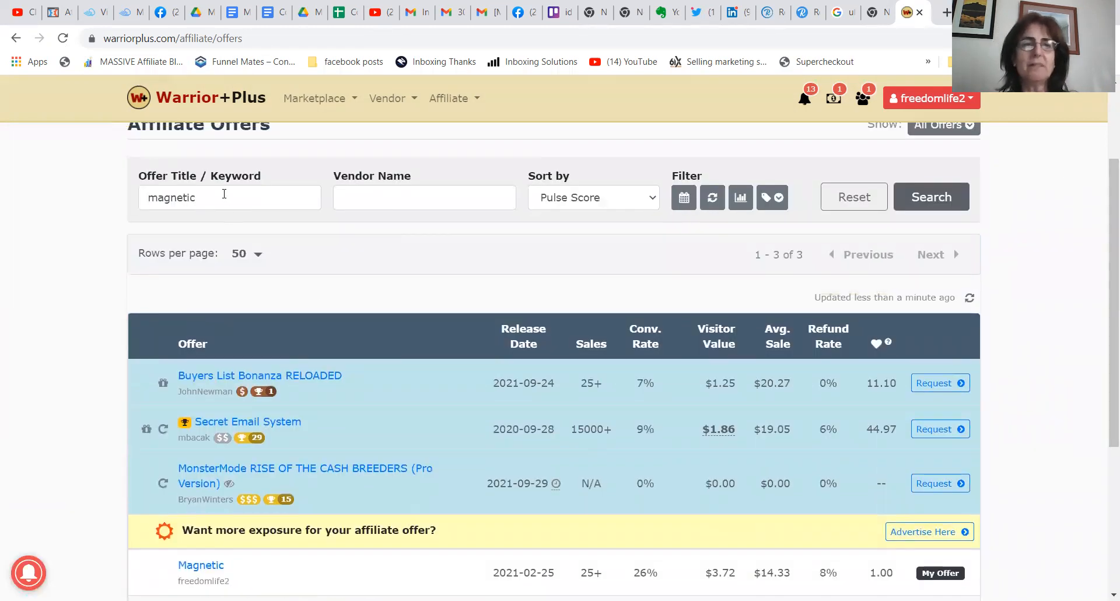
# Trim the search keyword, view the ORB offer's affiliate link, then return to MailingBoss.
pyautogui.click(224, 194)
pyautogui.press('BackSpace')
pyautogui.press('BackSpace')
pyautogui.press('BackSpace')
pyautogui.press('BackSpace')
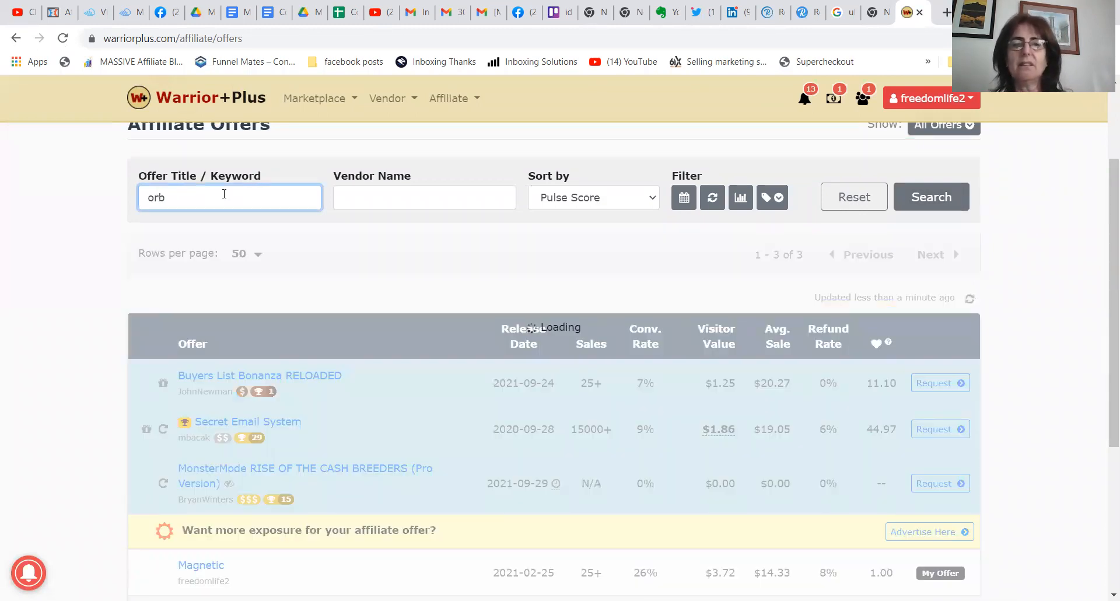
pyautogui.moveTo(1105, 245); pyautogui.dragTo(1103, 373)
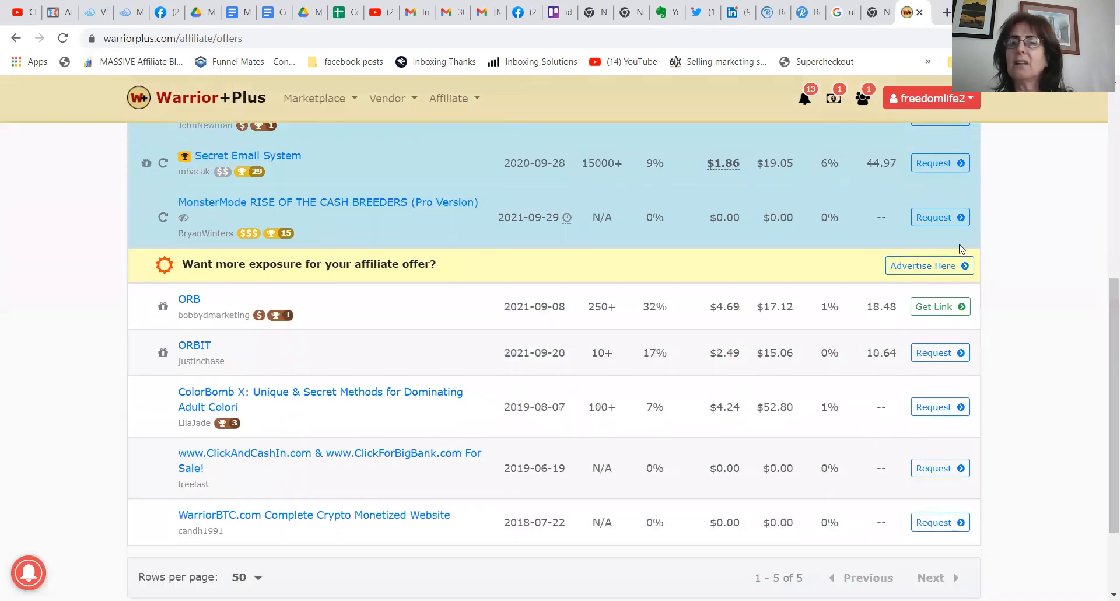
pyautogui.click(940, 308)
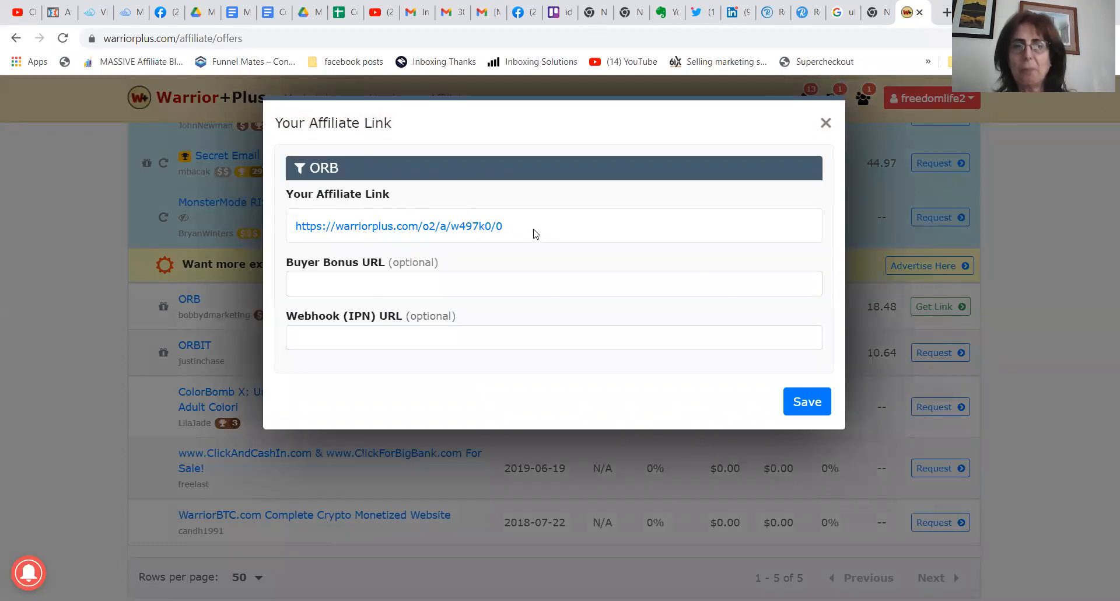
pyautogui.click(825, 123)
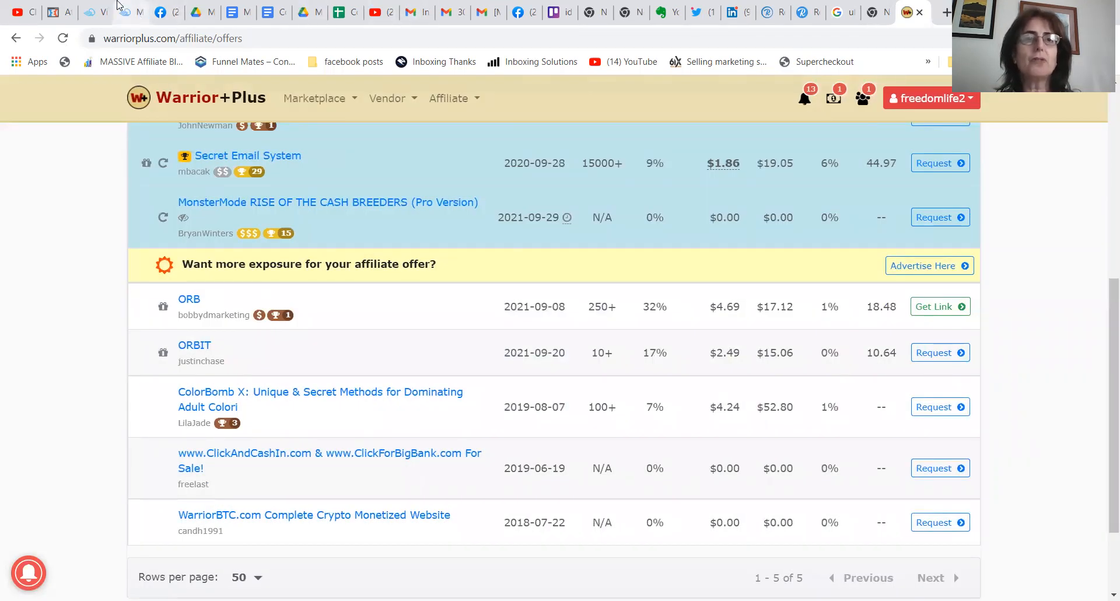
pyautogui.click(125, 10)
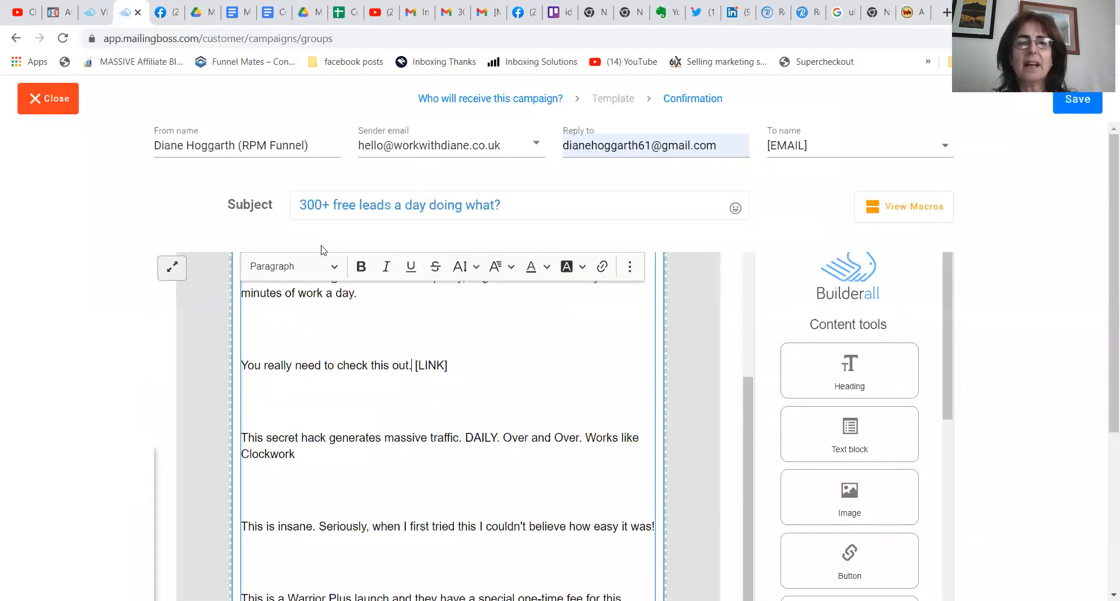
# Turn the phrase 'check this out' into a link.
pyautogui.moveTo(408, 364); pyautogui.dragTo(336, 367)
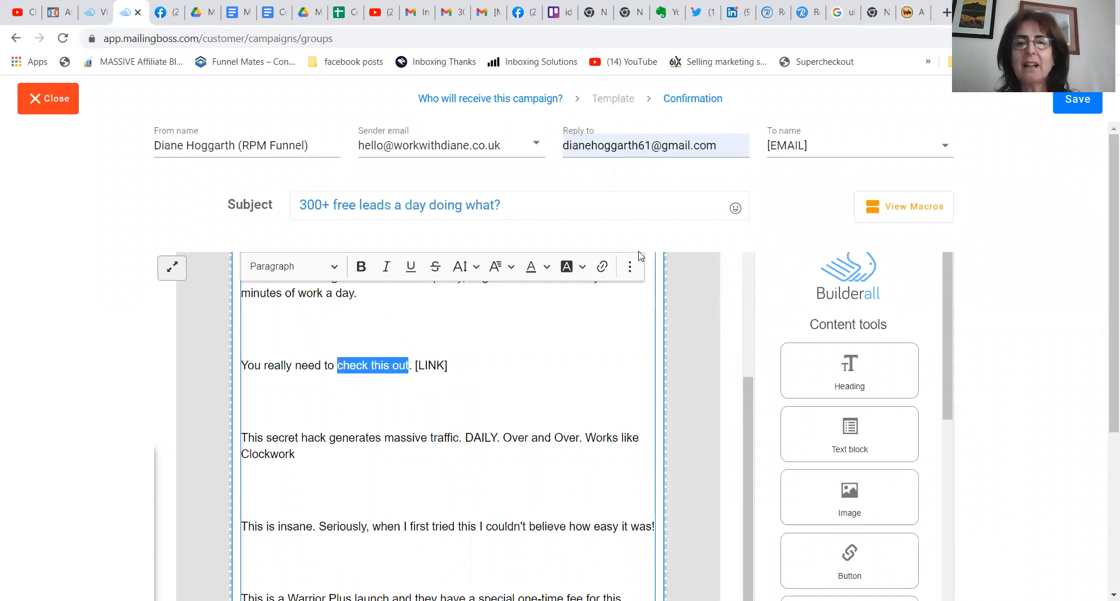
pyautogui.click(602, 267)
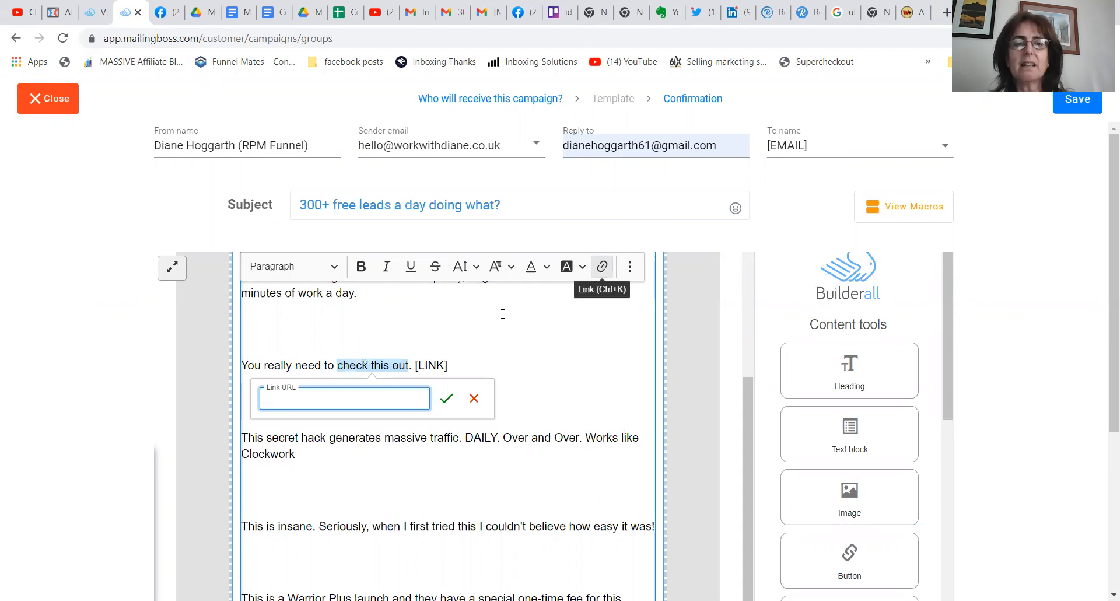
pyautogui.click(450, 395)
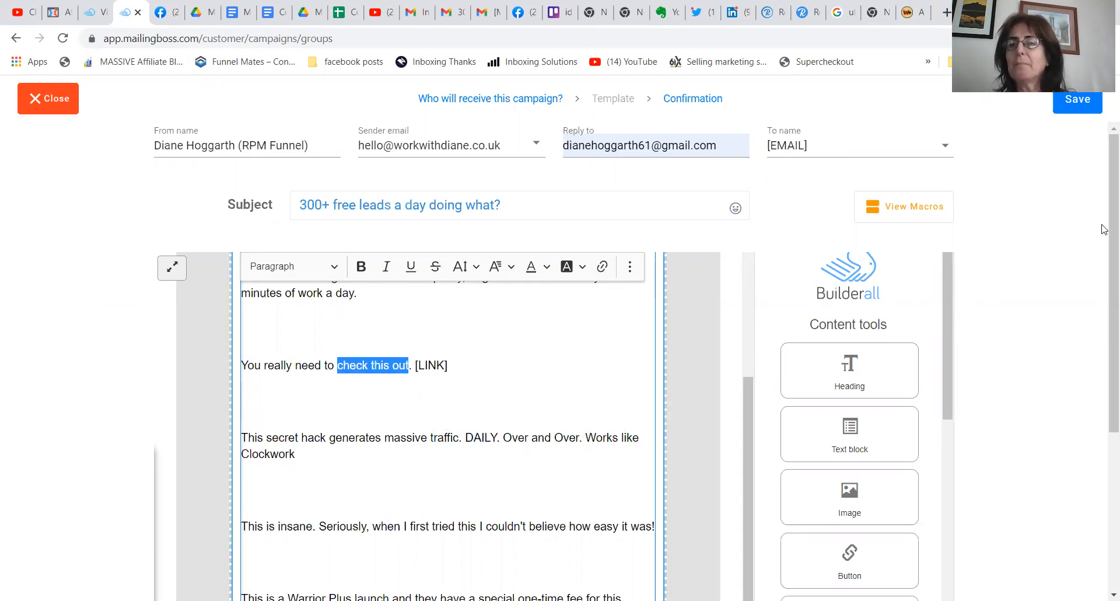
# Add the sender's name as a sign-off below the last line and save the email.
pyautogui.scroll(-5, 1104, 229)
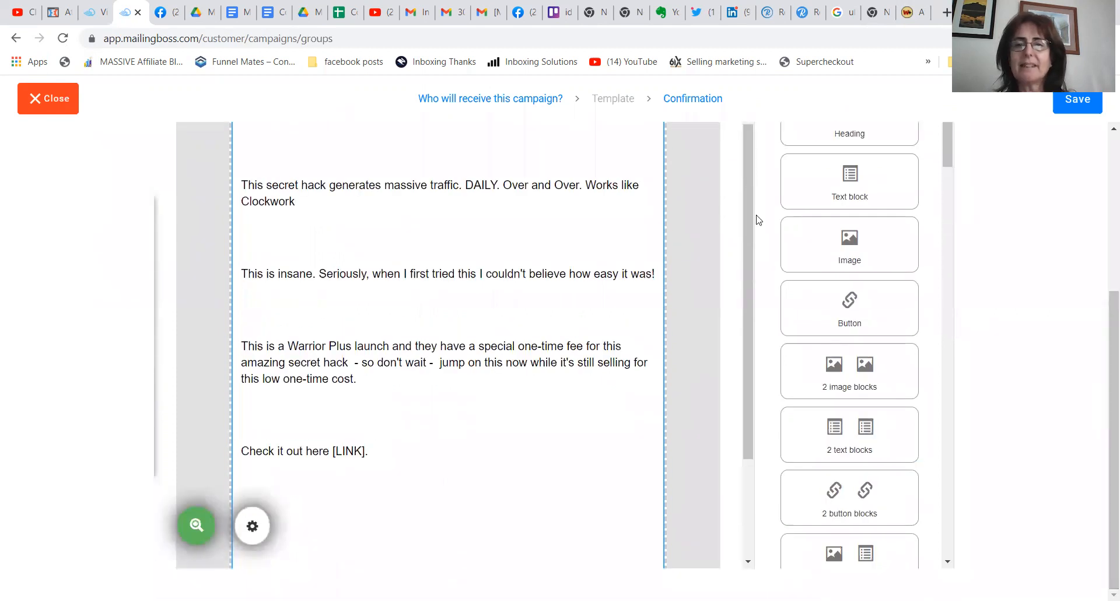
pyautogui.moveTo(747, 189); pyautogui.dragTo(748, 216)
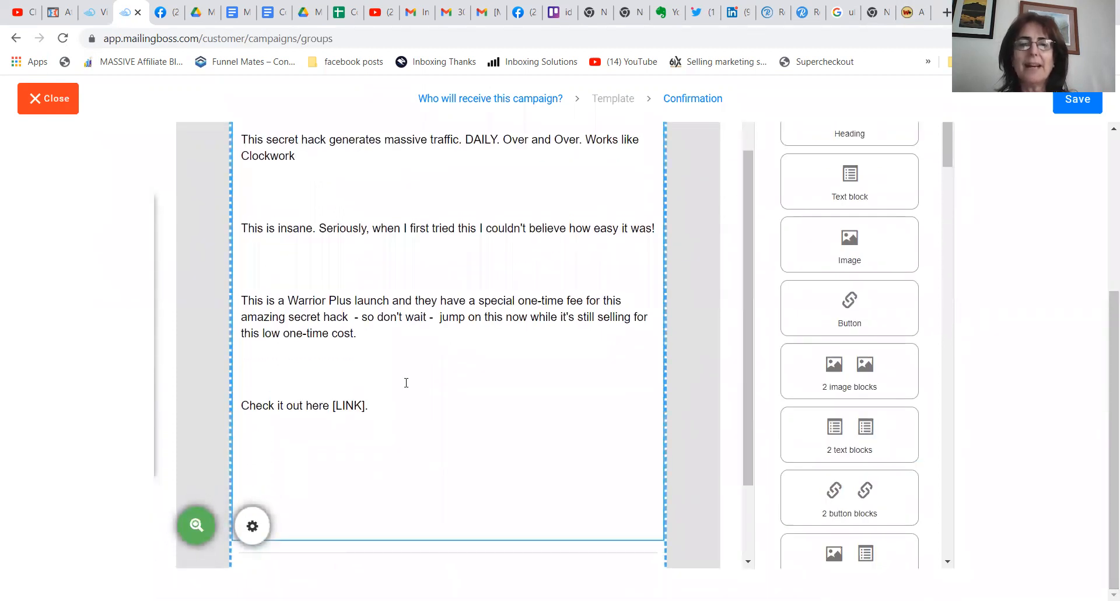
pyautogui.click(407, 406)
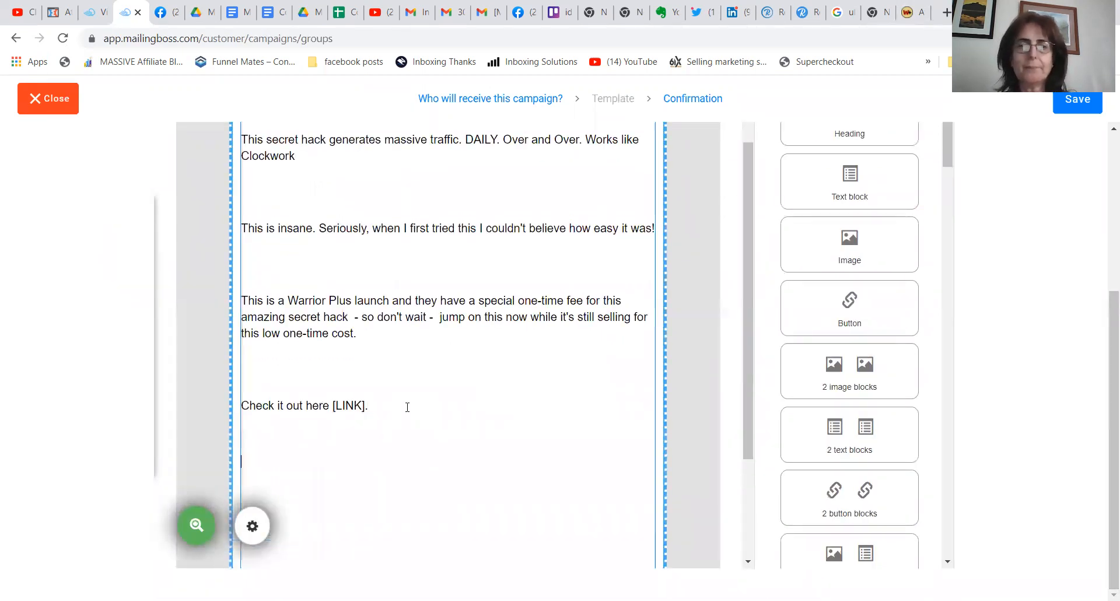
pyautogui.write('Diane Hoggarth')
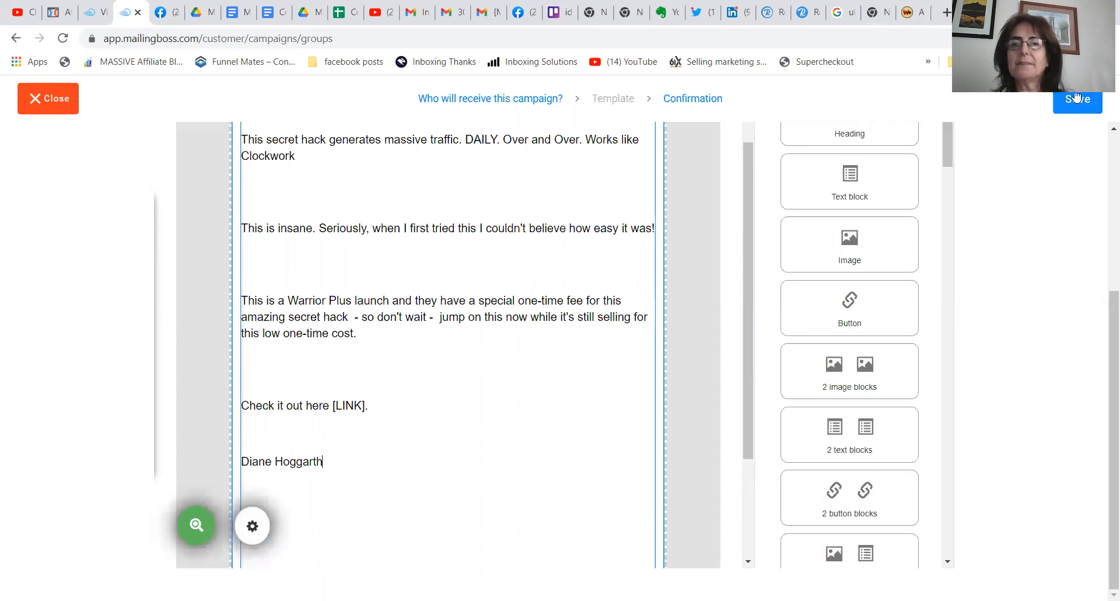
pyautogui.click(1077, 97)
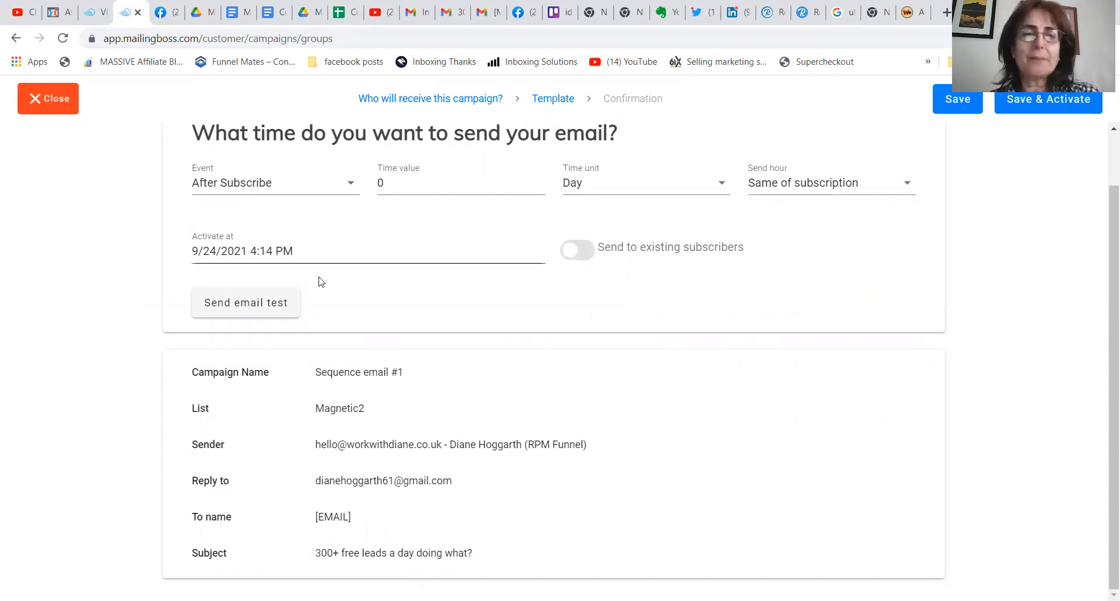
# Send a test of Sequence email #1 to the user's own Gmail address.
pyautogui.click(259, 307)
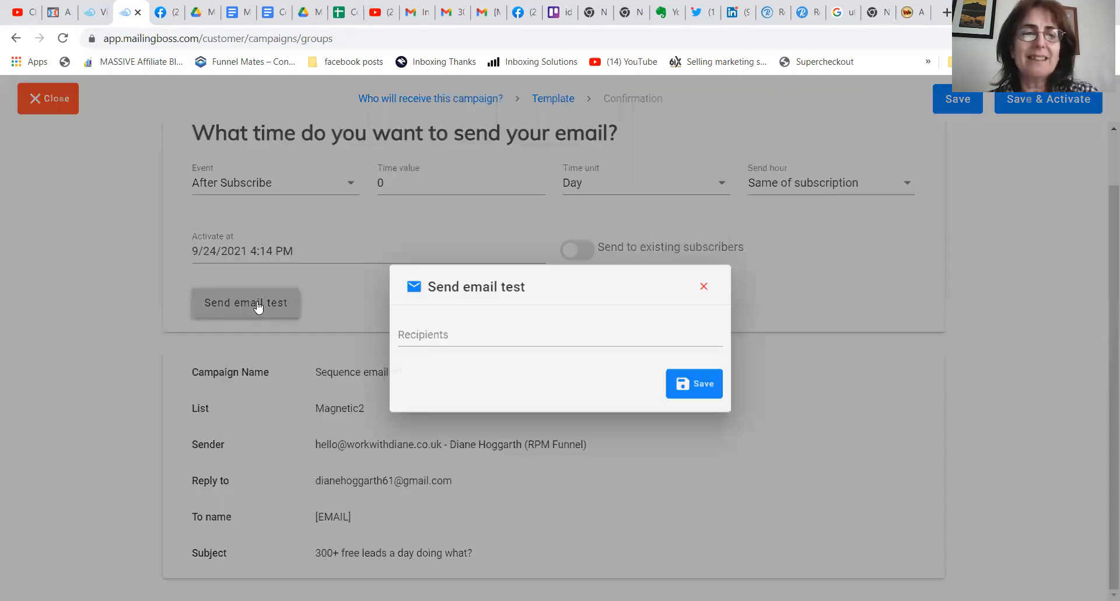
pyautogui.click(403, 330)
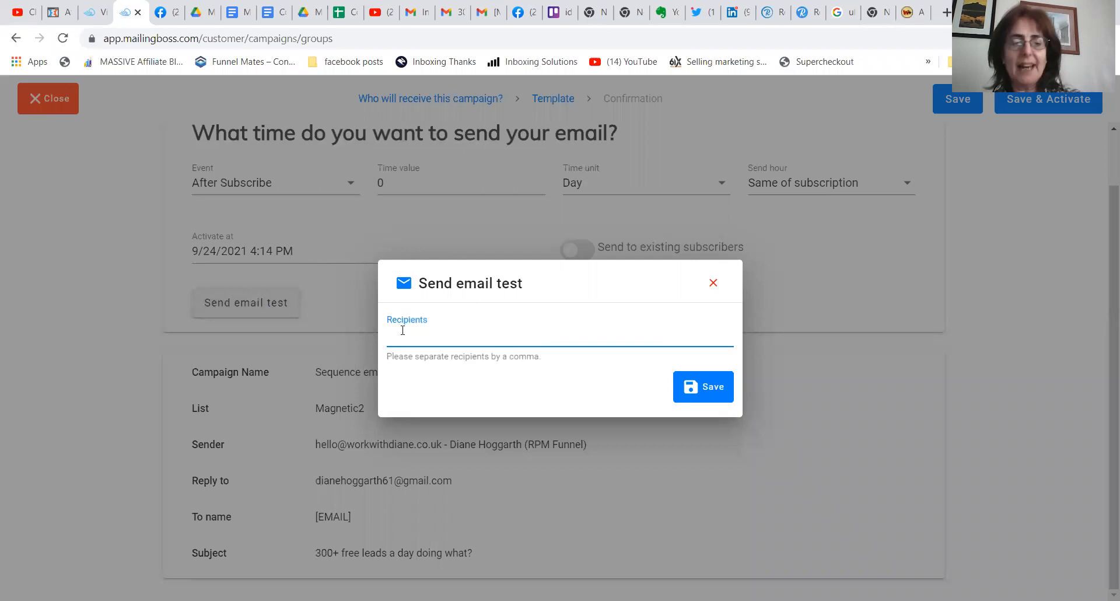
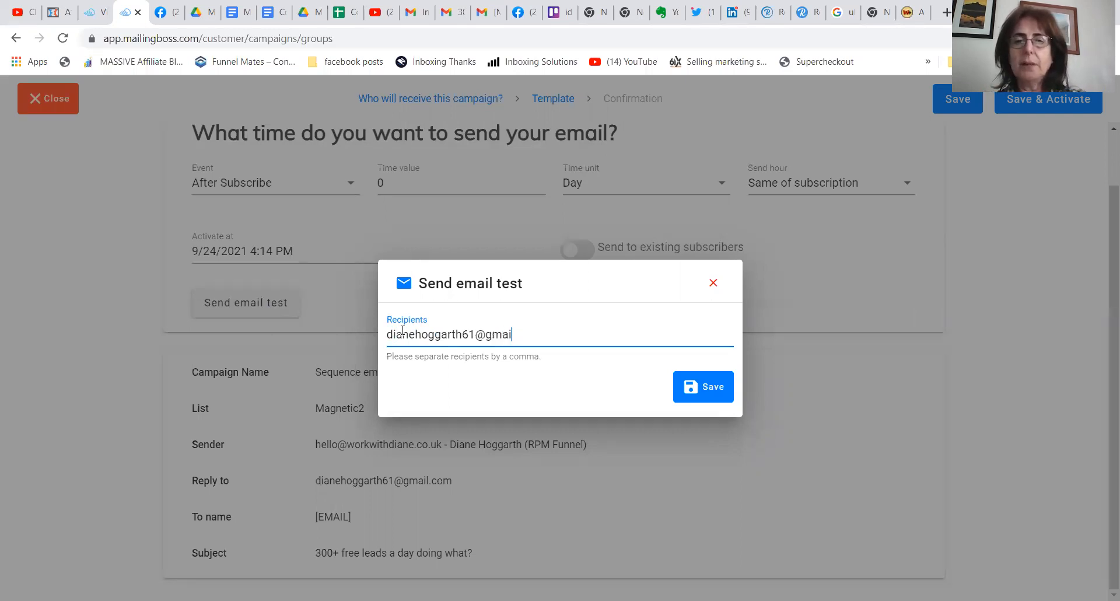
pyautogui.click(687, 386)
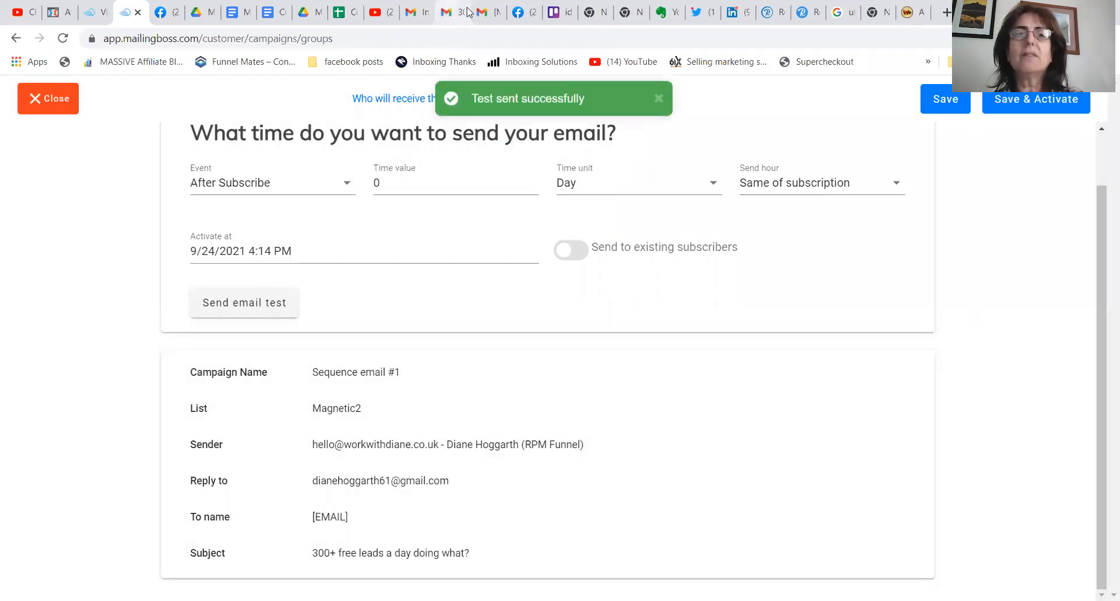
# Open the '300+ free leads a day doing what?' test email in Gmail and scroll to the signature.
pyautogui.click(488, 12)
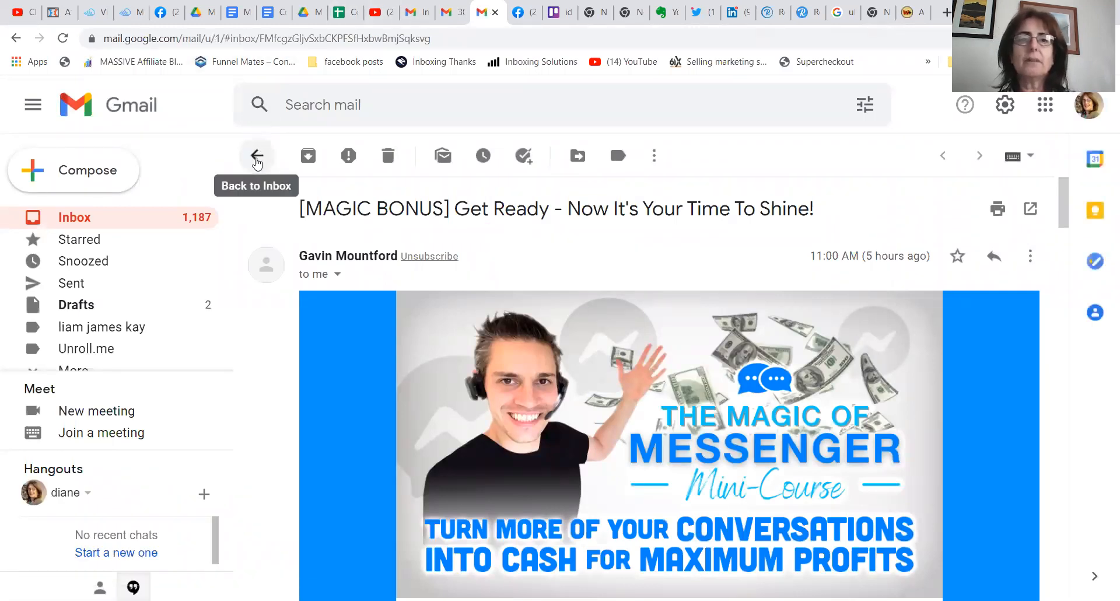
pyautogui.click(256, 156)
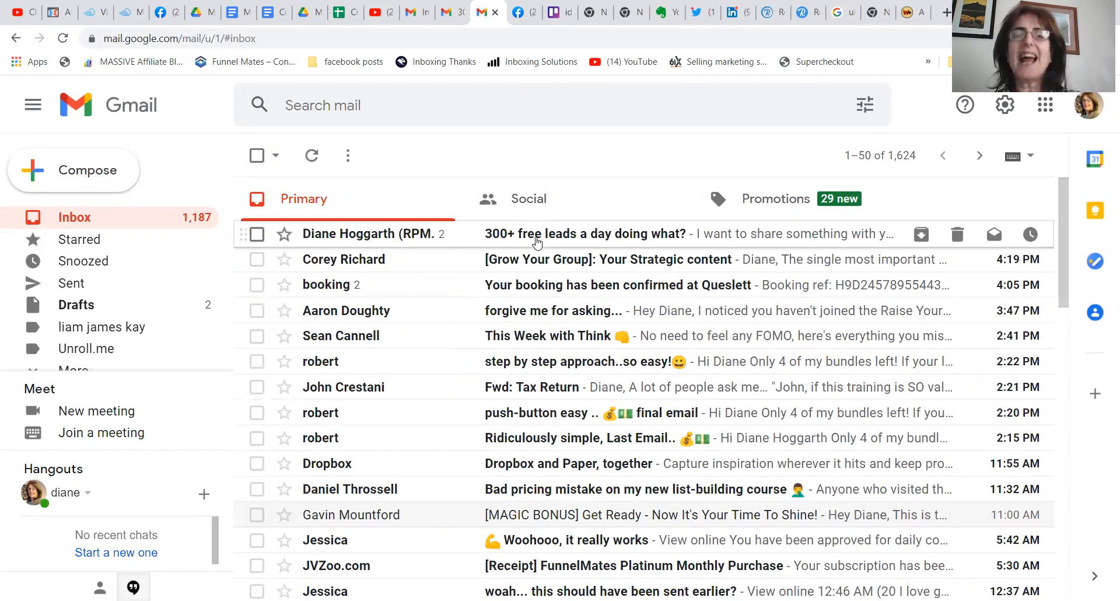
pyautogui.click(536, 246)
pyautogui.scroll(-8, 540, 426)
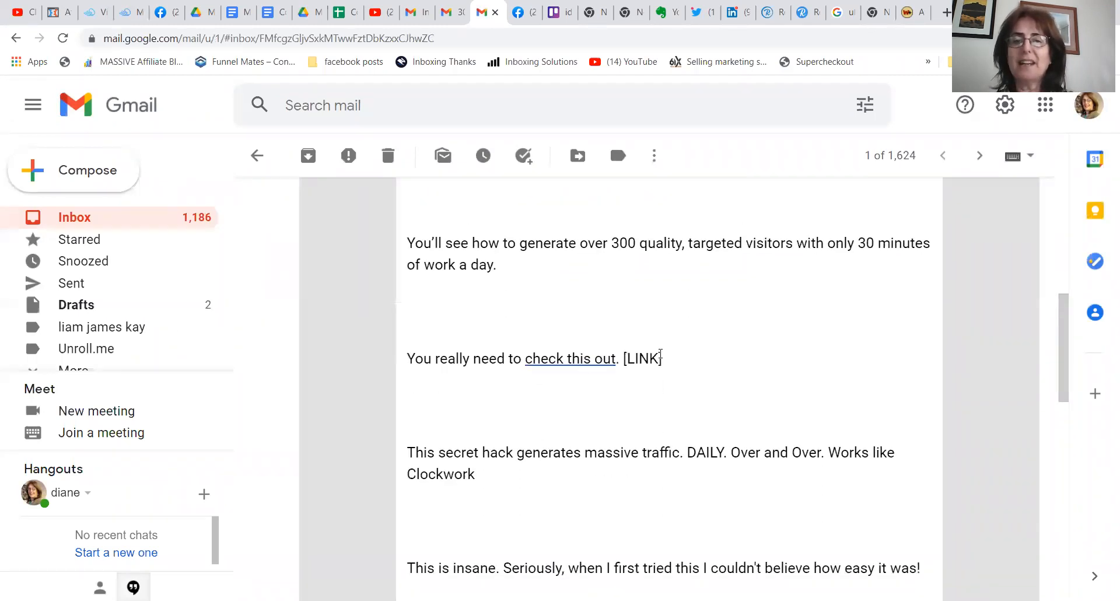
pyautogui.scroll(-9, 697, 449)
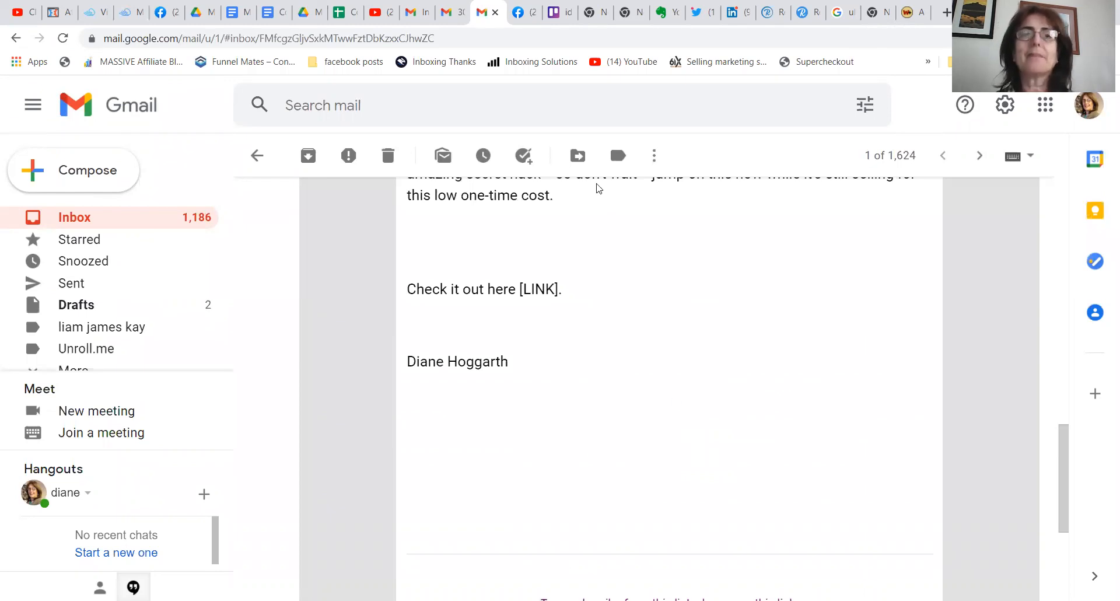
# Save and activate Sequence email #1, then add a second campaign to the Magnetic2 sequence.
pyautogui.click(133, 13)
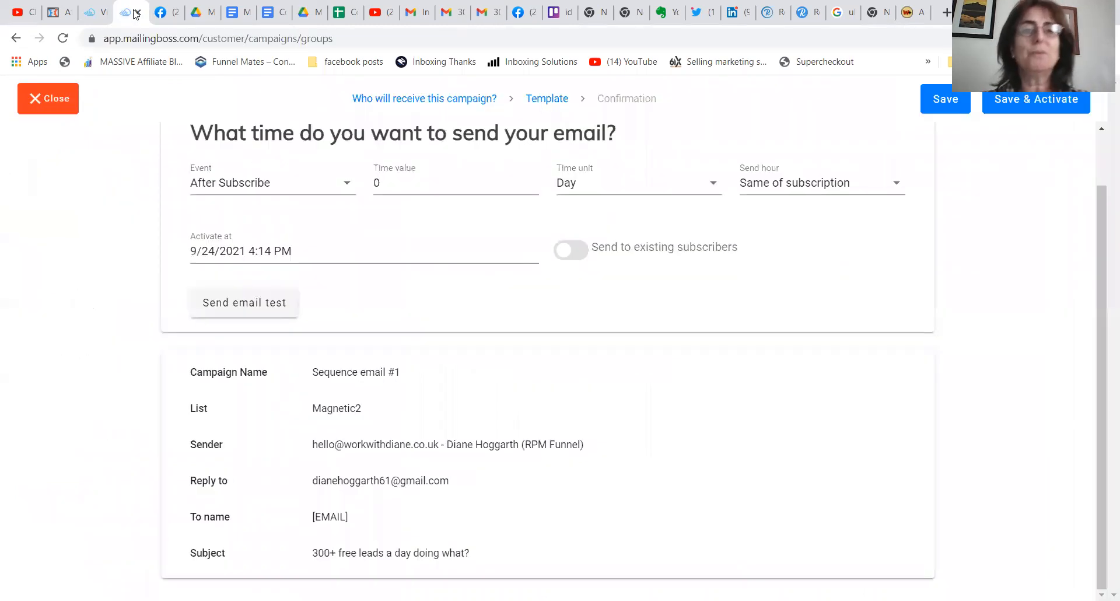
pyautogui.click(1018, 98)
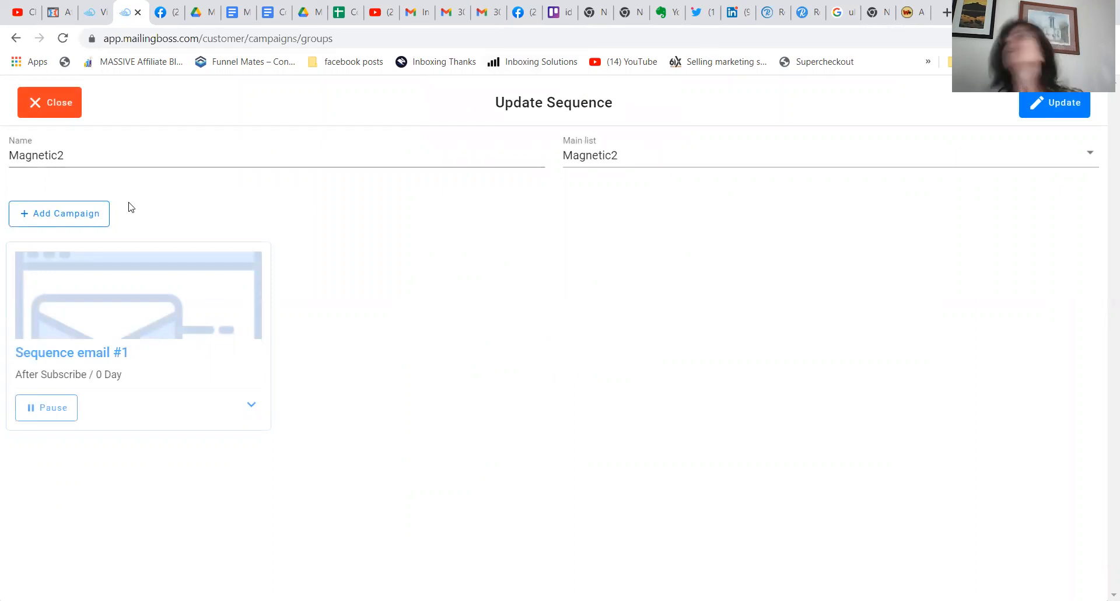
pyautogui.click(41, 214)
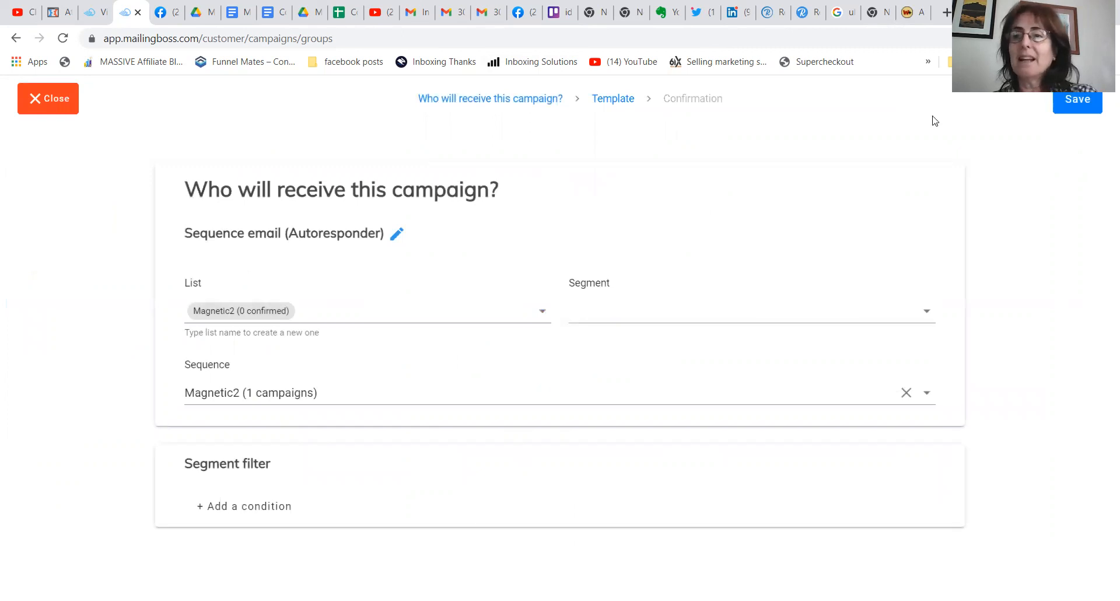
# Save the recipients step, then pick the same sender address and the personal Gmail reply-to address.
pyautogui.click(1083, 100)
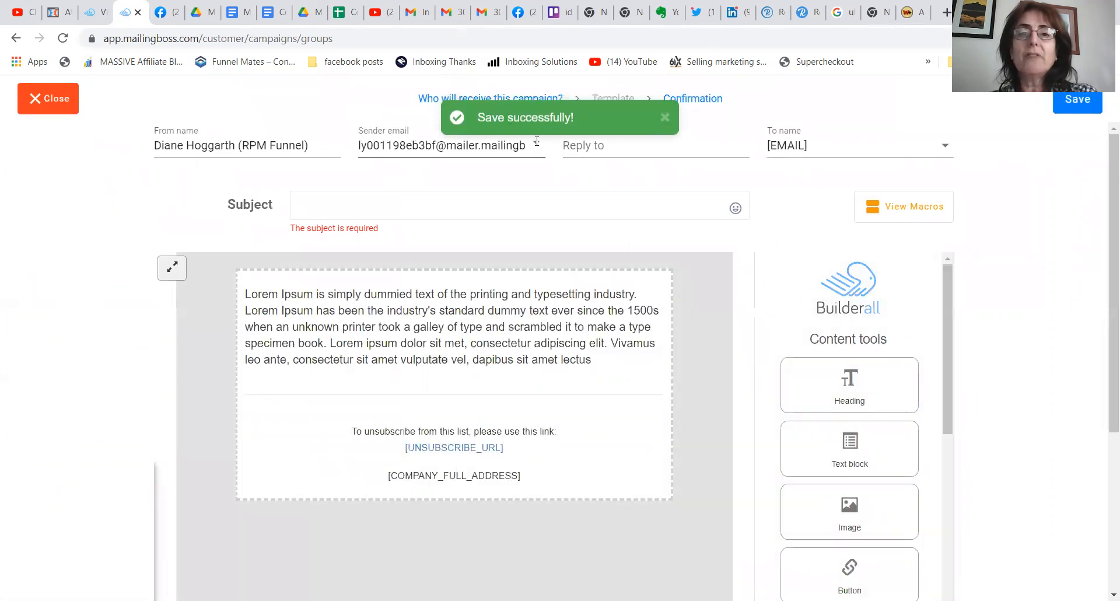
pyautogui.click(496, 146)
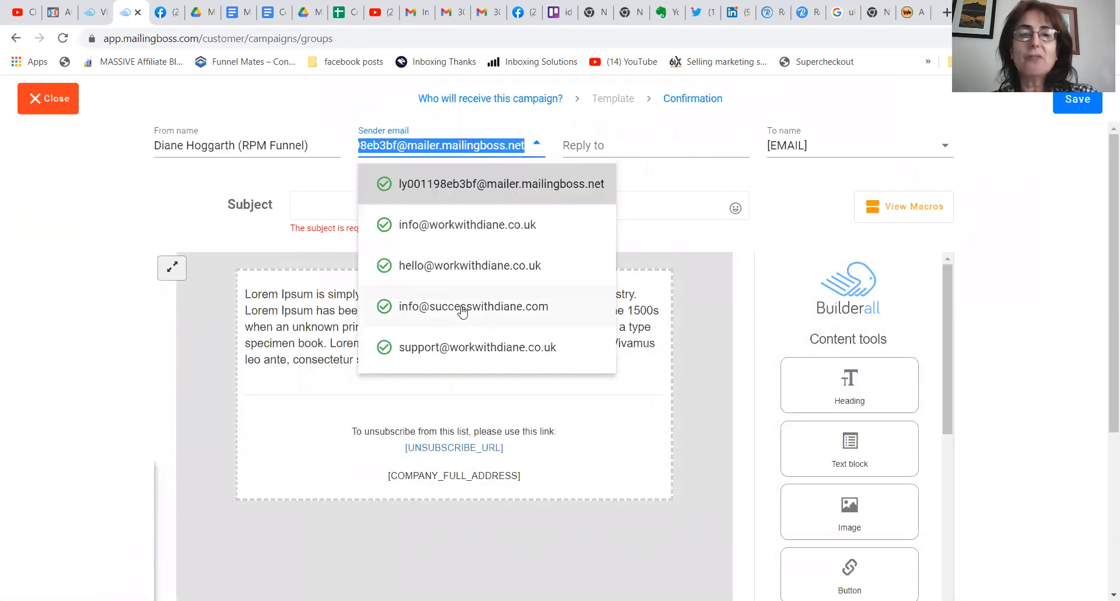
pyautogui.click(443, 267)
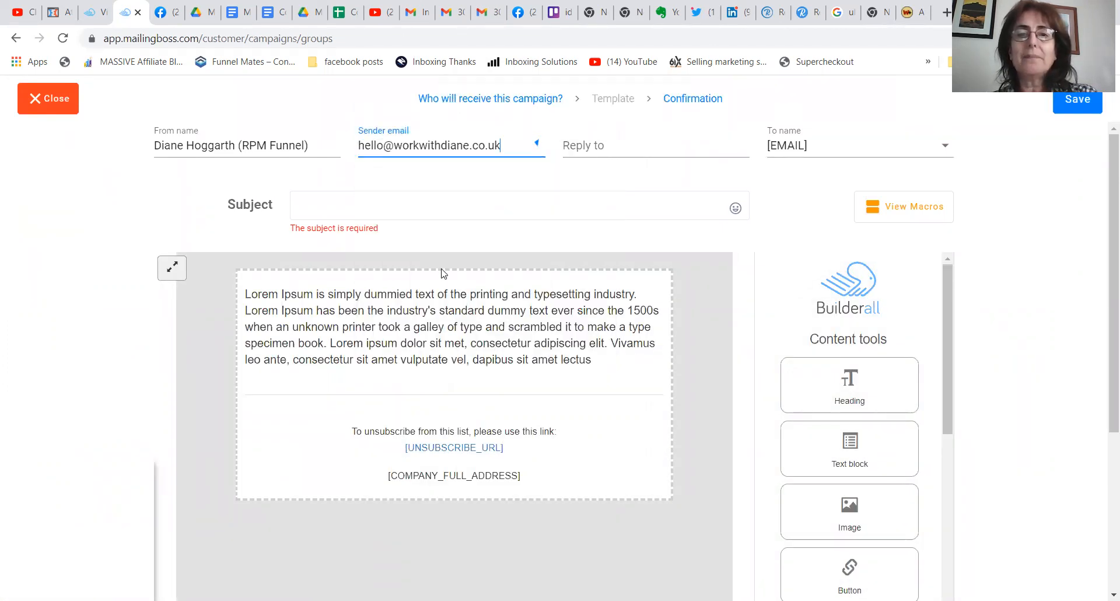
pyautogui.click(577, 146)
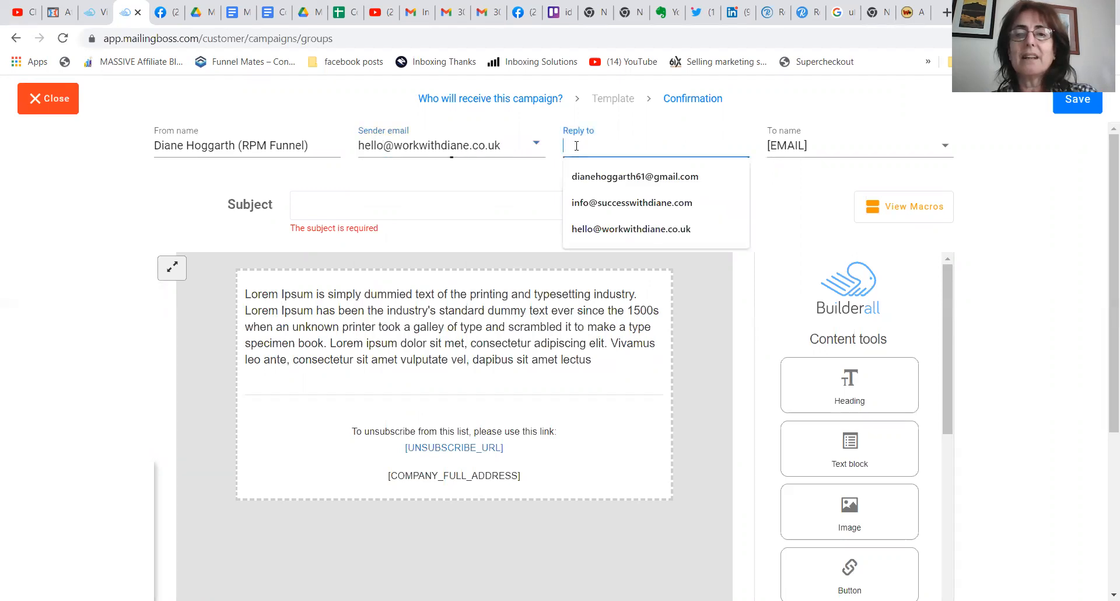
pyautogui.click(614, 179)
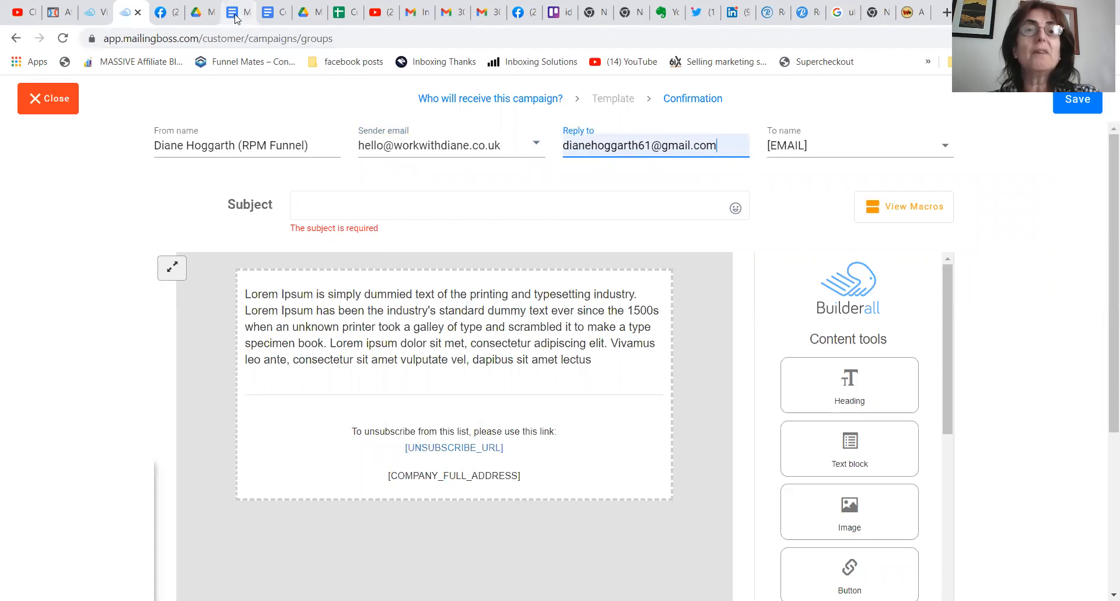
# Select the second swipe's subject 'So easy it should be illegal' in the Doc, then return to MailingBoss.
pyautogui.click(267, 3)
pyautogui.click(329, 233)
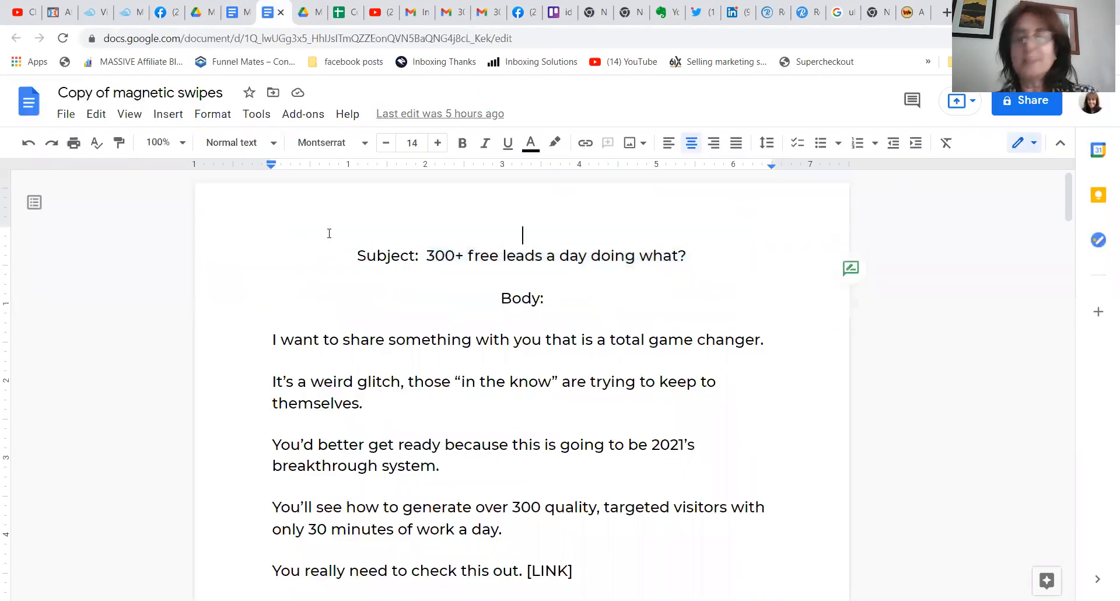
pyautogui.press('Down')
pyautogui.press('Down')
pyautogui.press('Down')
pyautogui.press('Down')
pyautogui.press('Down')
pyautogui.press('Down')
pyautogui.press('Down')
pyautogui.press('Down')
pyautogui.press('Down')
pyautogui.press('Down')
pyautogui.press('Down')
pyautogui.press('Down')
pyautogui.press('Down')
pyautogui.press('Down')
pyautogui.press('Down')
pyautogui.press('Down')
pyautogui.press('Down')
pyautogui.press('Down')
pyautogui.press('Down')
pyautogui.press('Down')
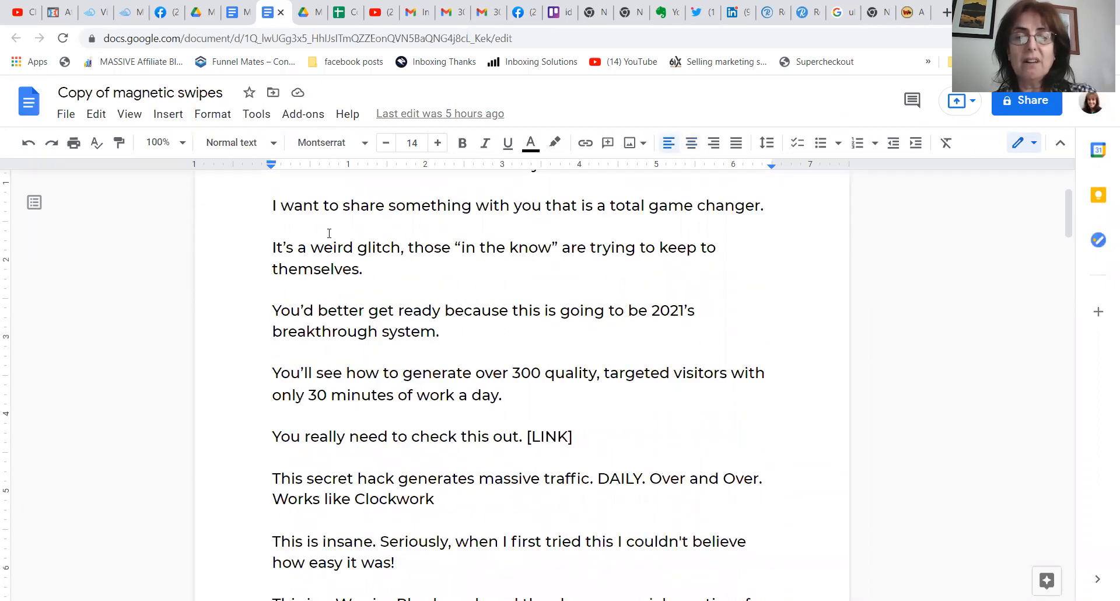
pyautogui.press('Down')
pyautogui.press('Down')
pyautogui.press('Down')
pyautogui.press('Down')
pyautogui.press('Down')
pyautogui.press('Down')
pyautogui.press('Down')
pyautogui.press('Down')
pyautogui.press('Down')
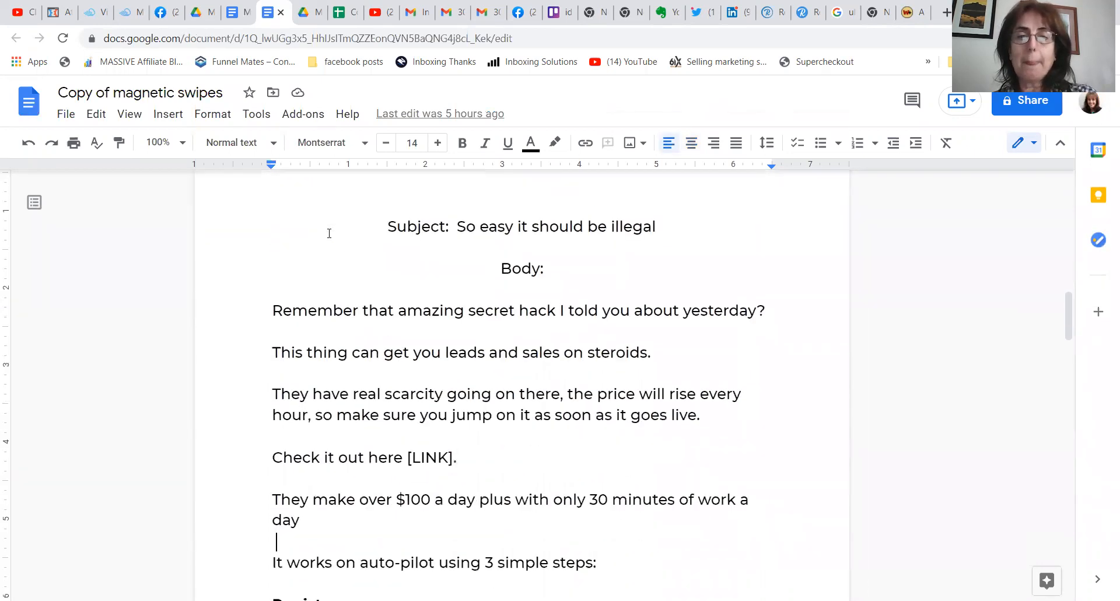
pyautogui.moveTo(657, 227); pyautogui.dragTo(458, 225)
pyautogui.hotkey('ctrl', 'c')
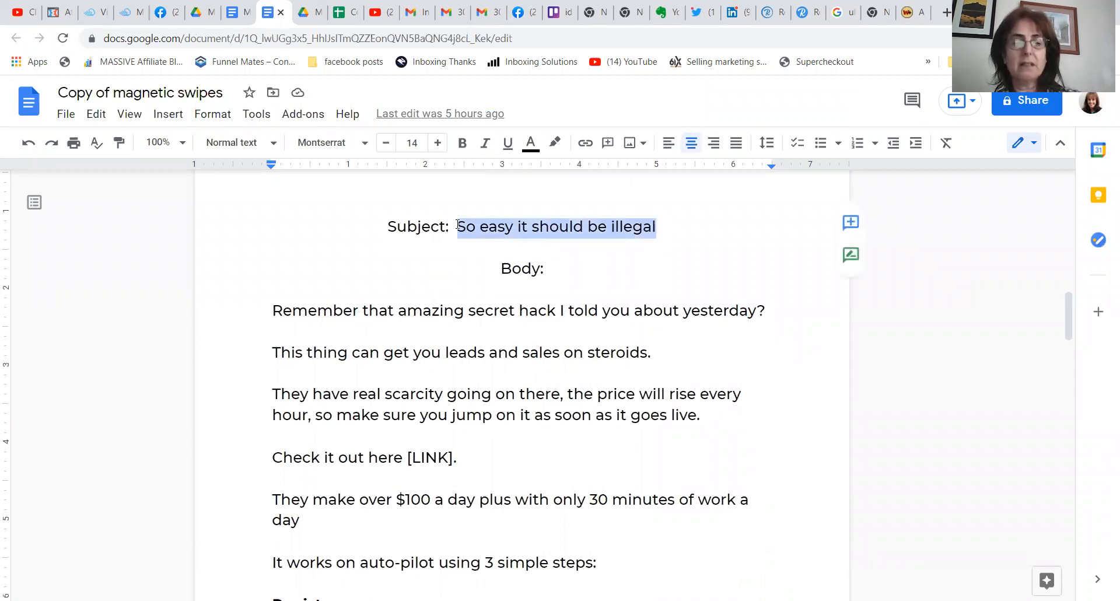
pyautogui.click(168, 12)
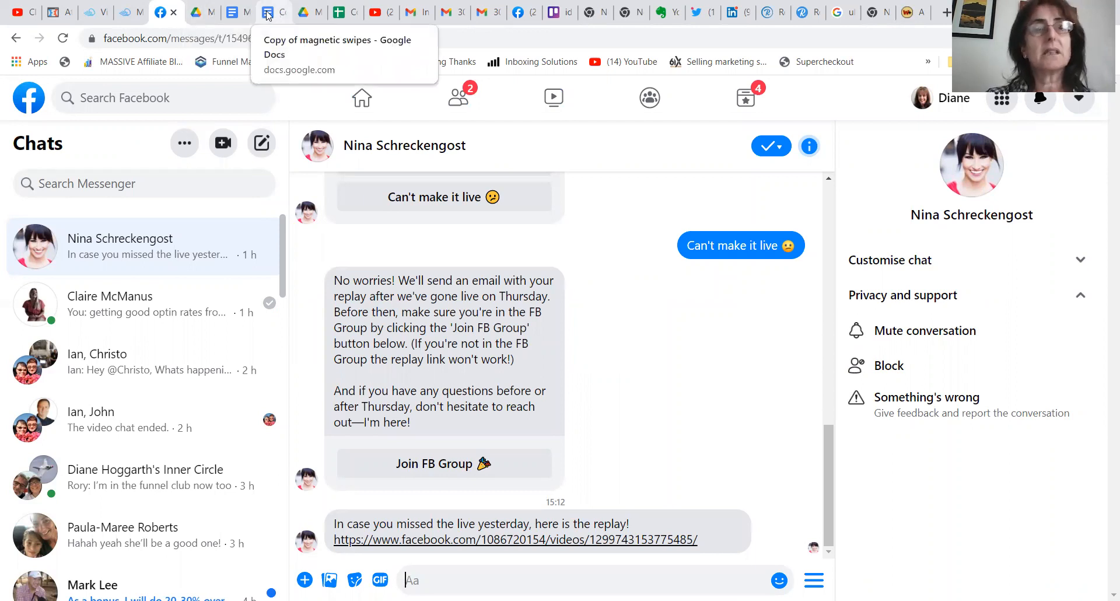
pyautogui.click(130, 12)
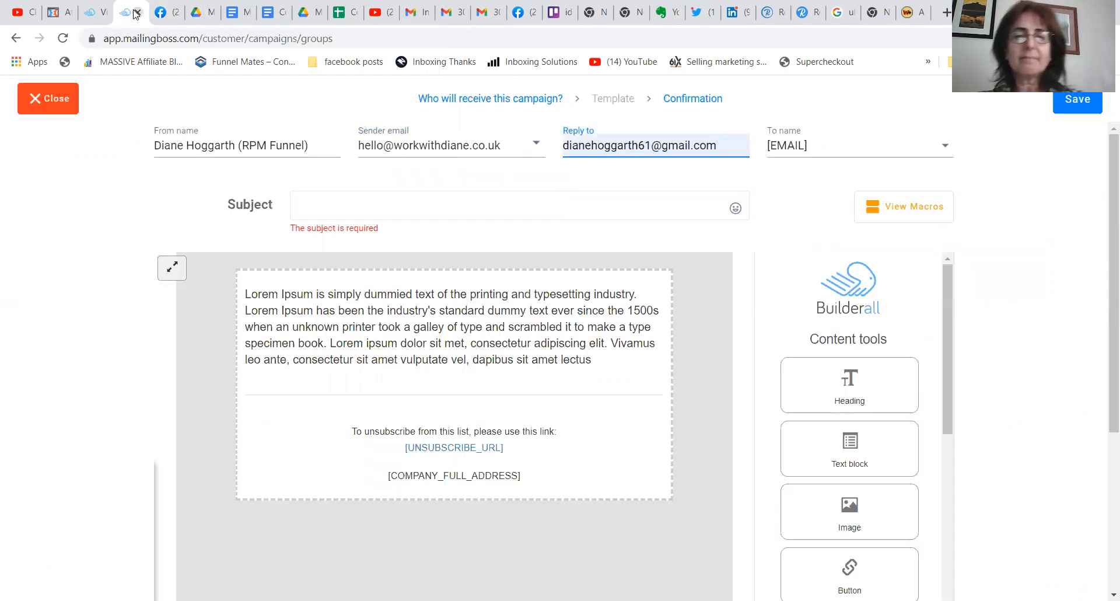
# Paste 'So easy it should be illegal' as the subject and delete the Lorem Ipsum placeholder body.
pyautogui.click(342, 212)
pyautogui.hotkey('ctrl', 'v')
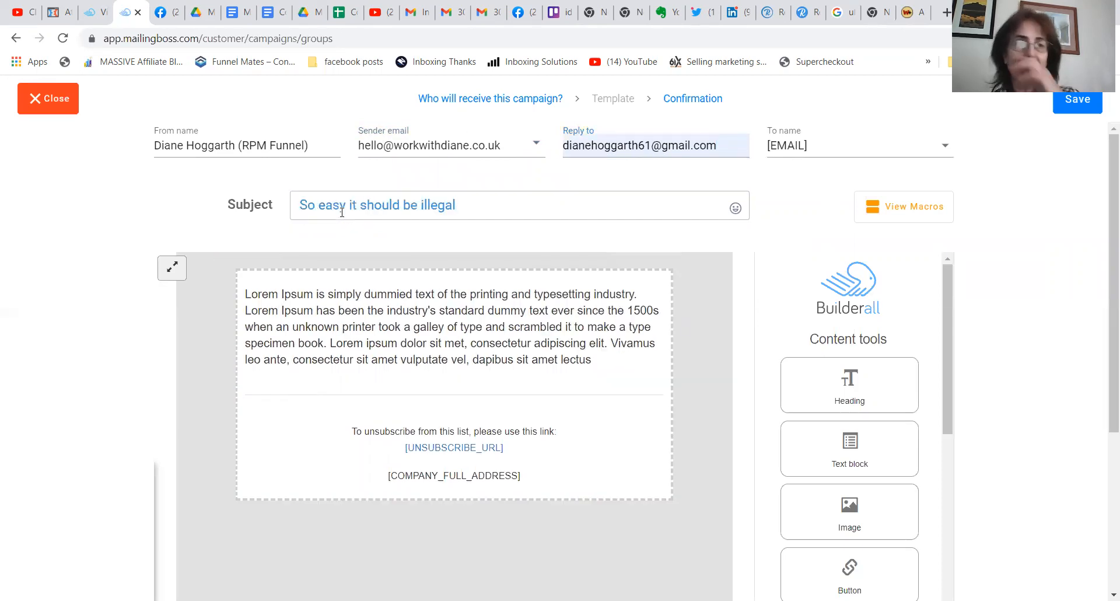
pyautogui.click(340, 315)
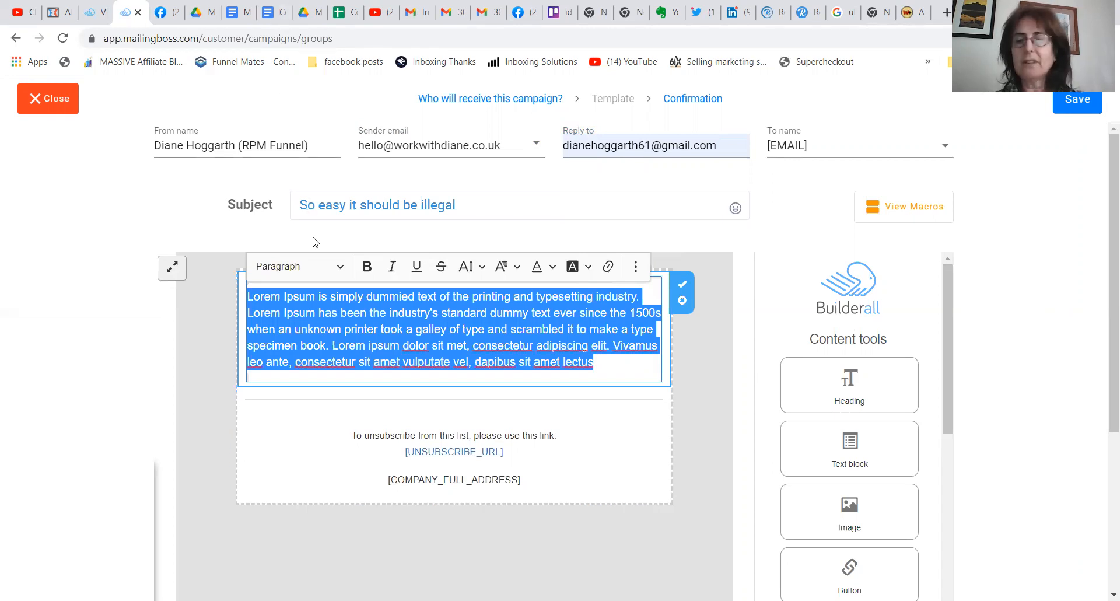
pyautogui.press('BackSpace')
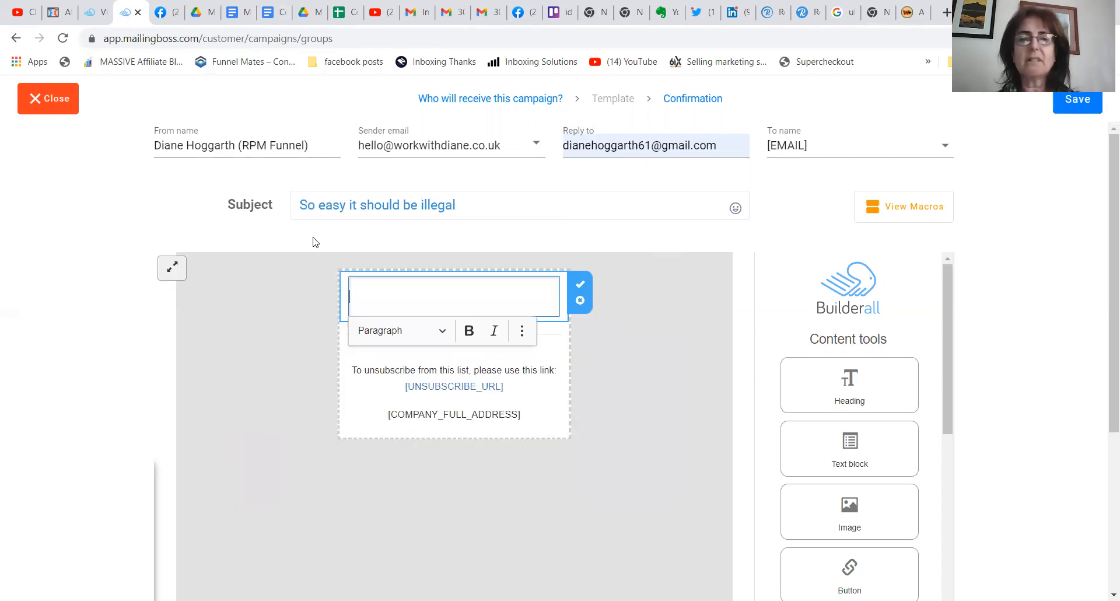
pyautogui.click(275, 12)
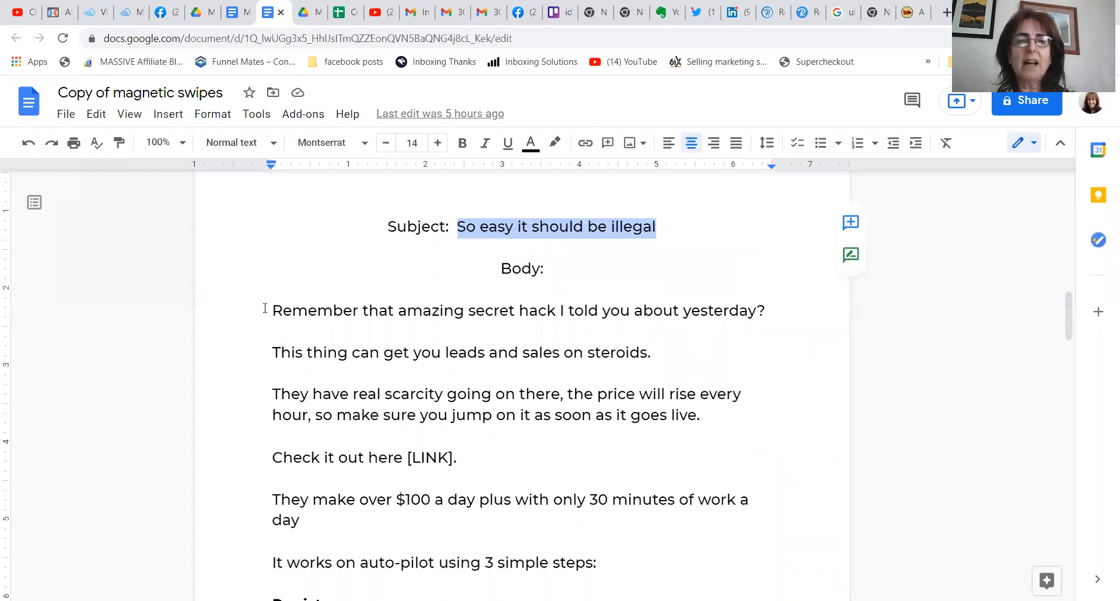
# Copy the second swipe's body, from 'Remember that amazing secret hack' through 'Signed', and return to MailingBoss.
pyautogui.moveTo(272, 309); pyautogui.dragTo(434, 516)
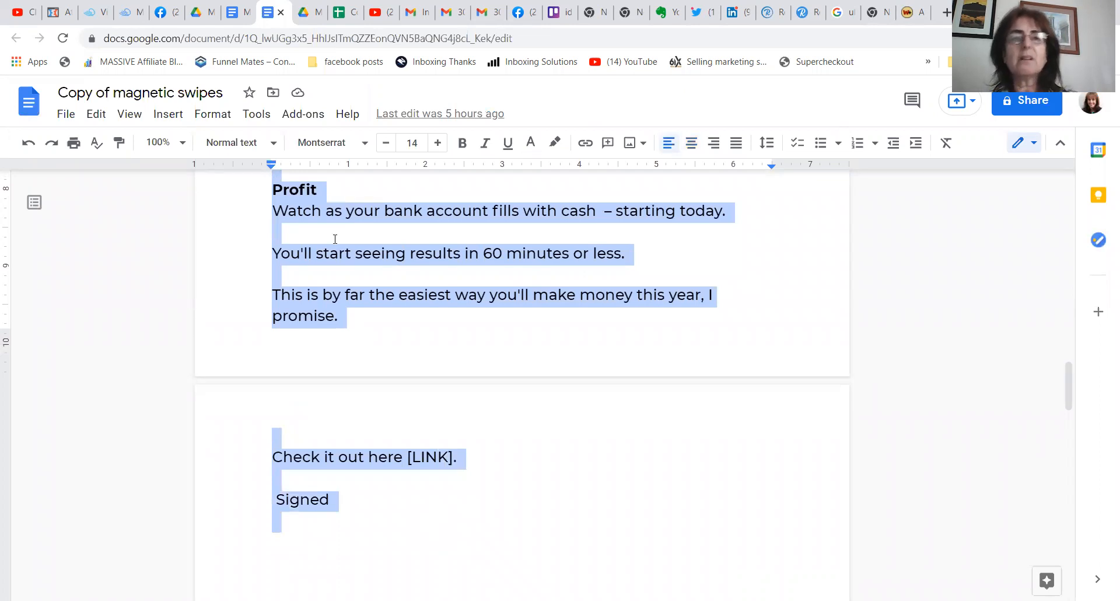
pyautogui.click(129, 12)
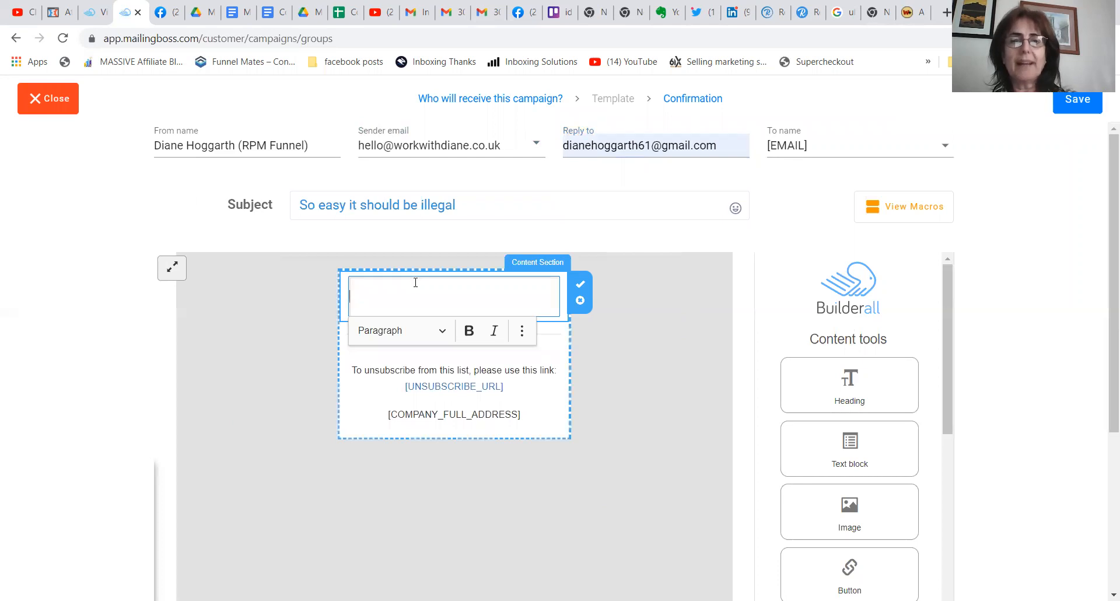
# Paste the copied second swipe body into the empty email text block and review it.
pyautogui.hotkey('ctrl', 'v')
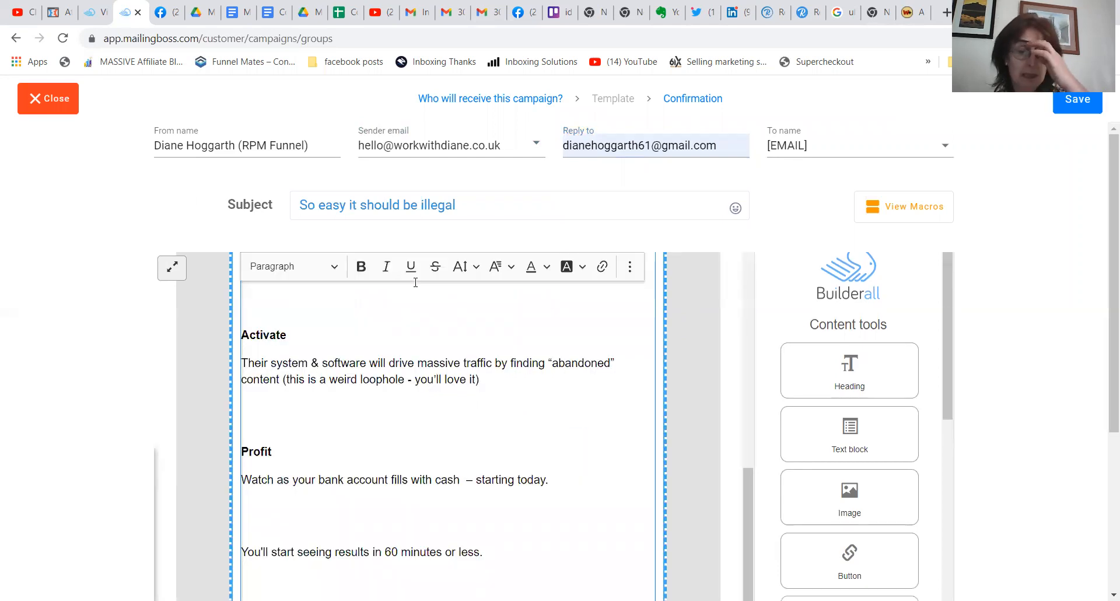
pyautogui.scroll(-3, 415, 282)
pyautogui.scroll(8, 415, 282)
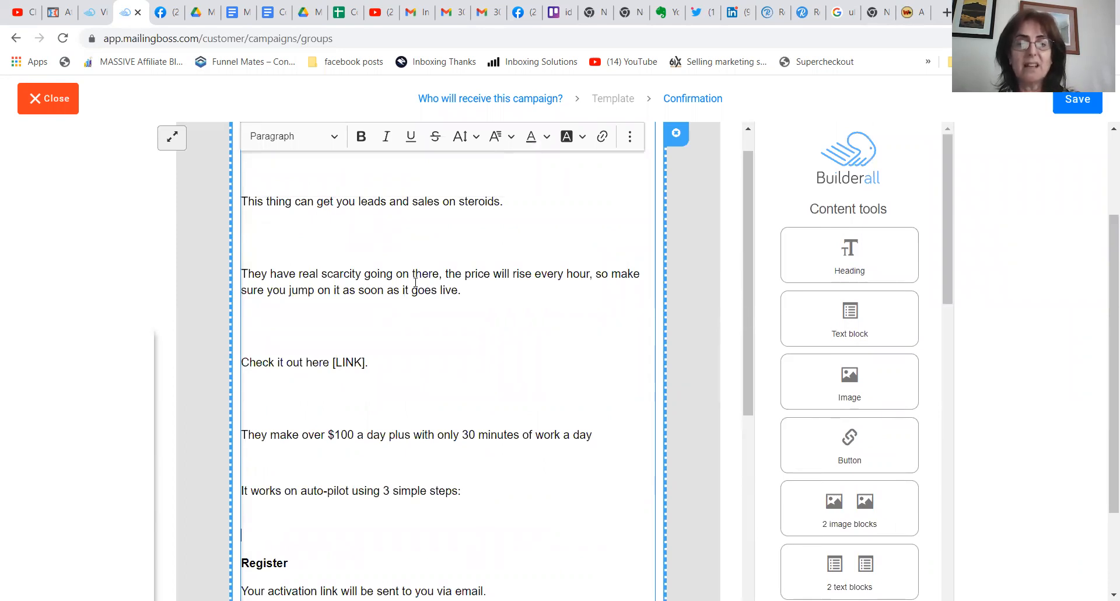
pyautogui.scroll(-9, 416, 282)
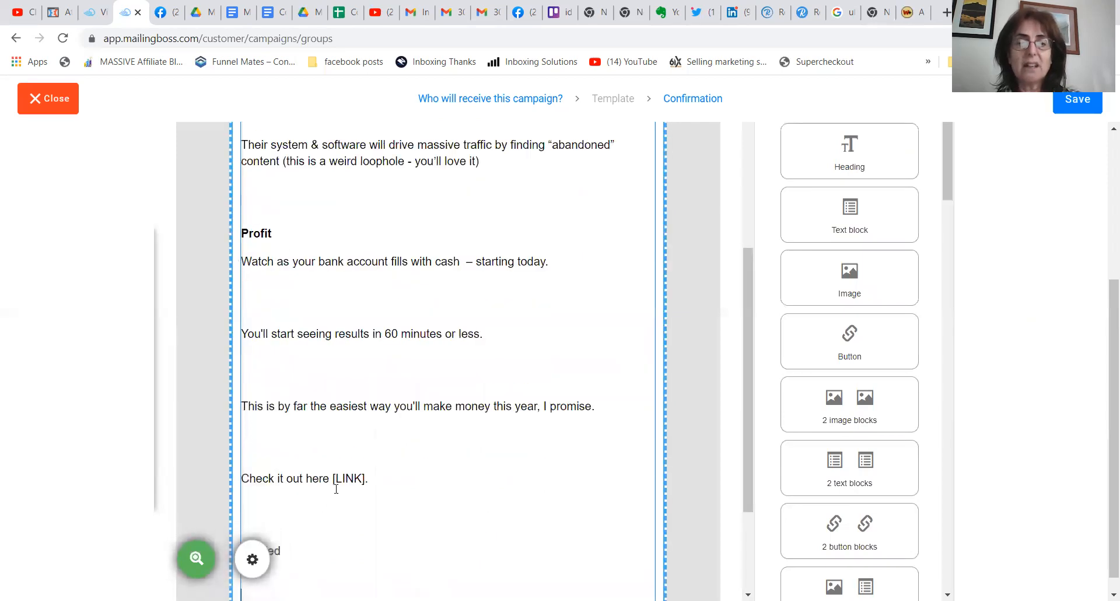
# Select the phrase 'Check it out here' near the end of the pasted body.
pyautogui.moveTo(331, 479); pyautogui.dragTo(242, 474)
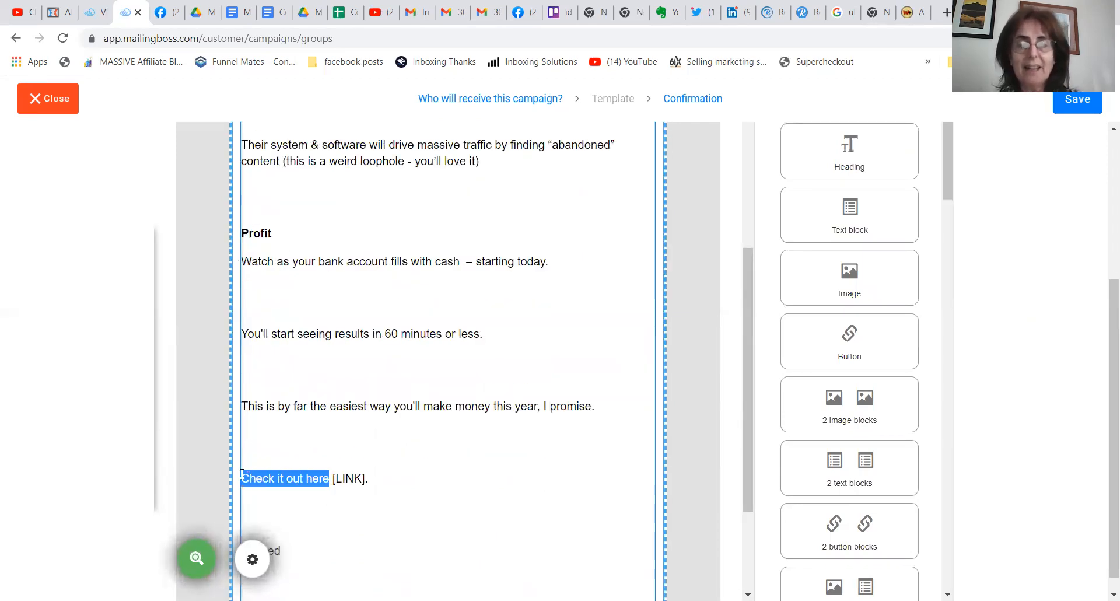
pyautogui.click(752, 150)
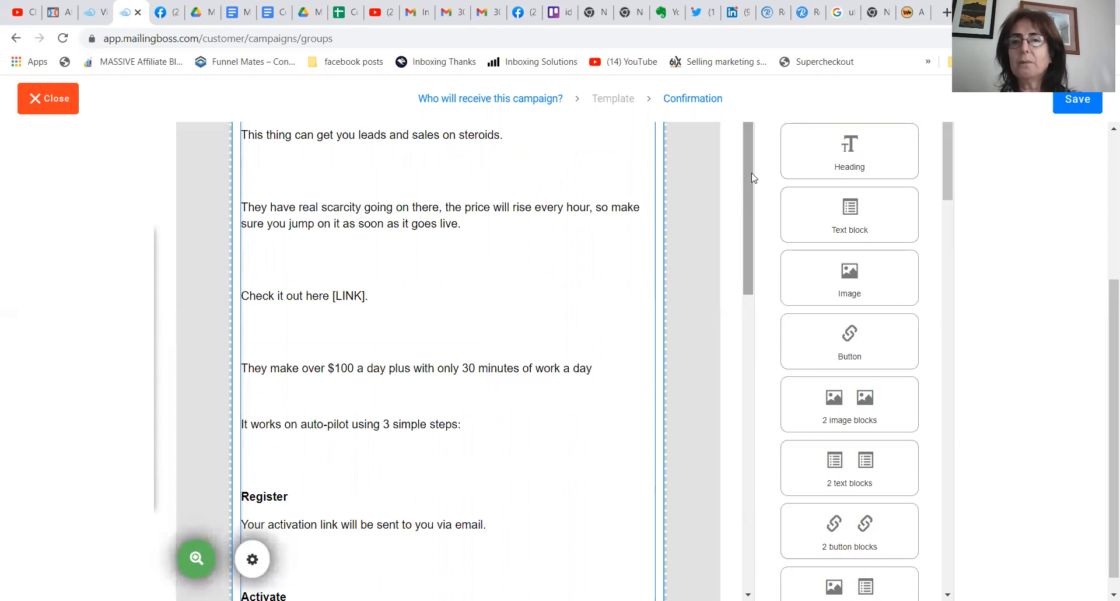
pyautogui.scroll(-7, 756, 274)
pyautogui.scroll(-4, 736, 373)
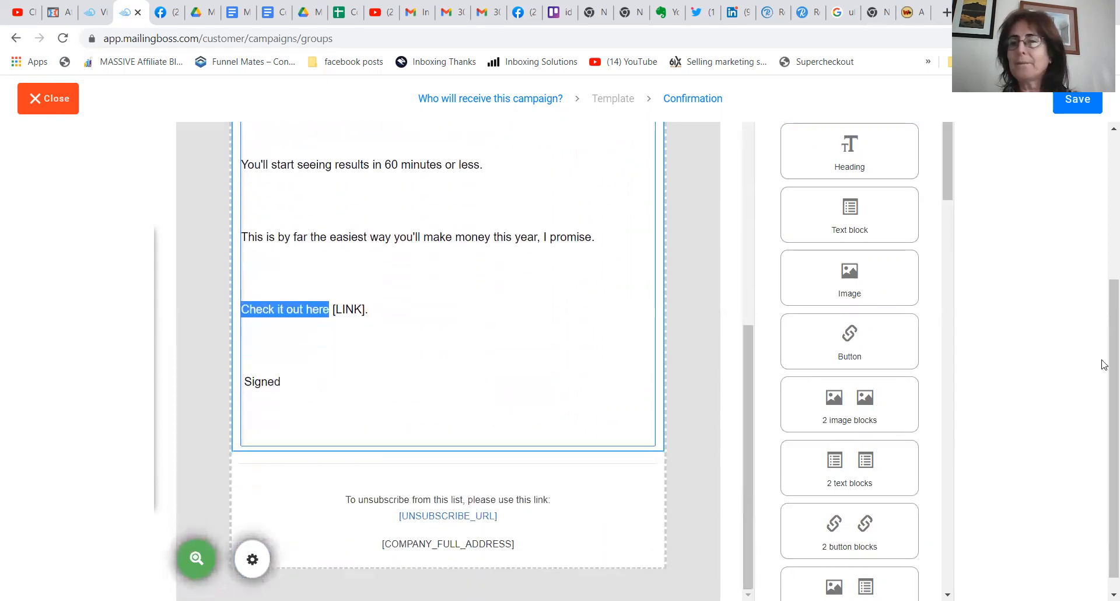
pyautogui.moveTo(1102, 348); pyautogui.dragTo(1070, 245)
pyautogui.click(355, 446)
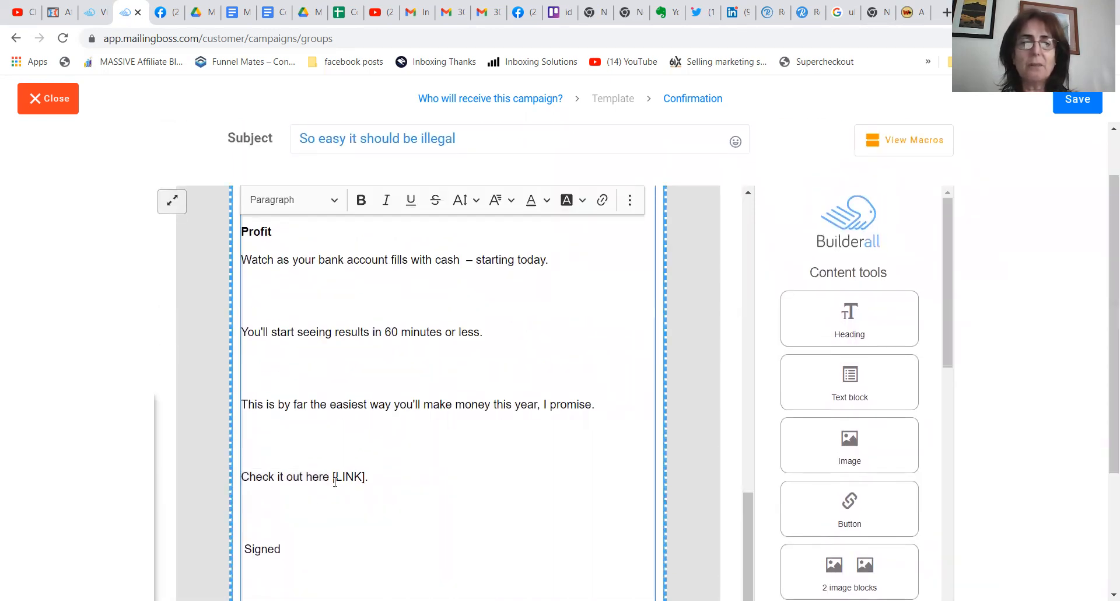
pyautogui.moveTo(309, 477); pyautogui.dragTo(250, 477)
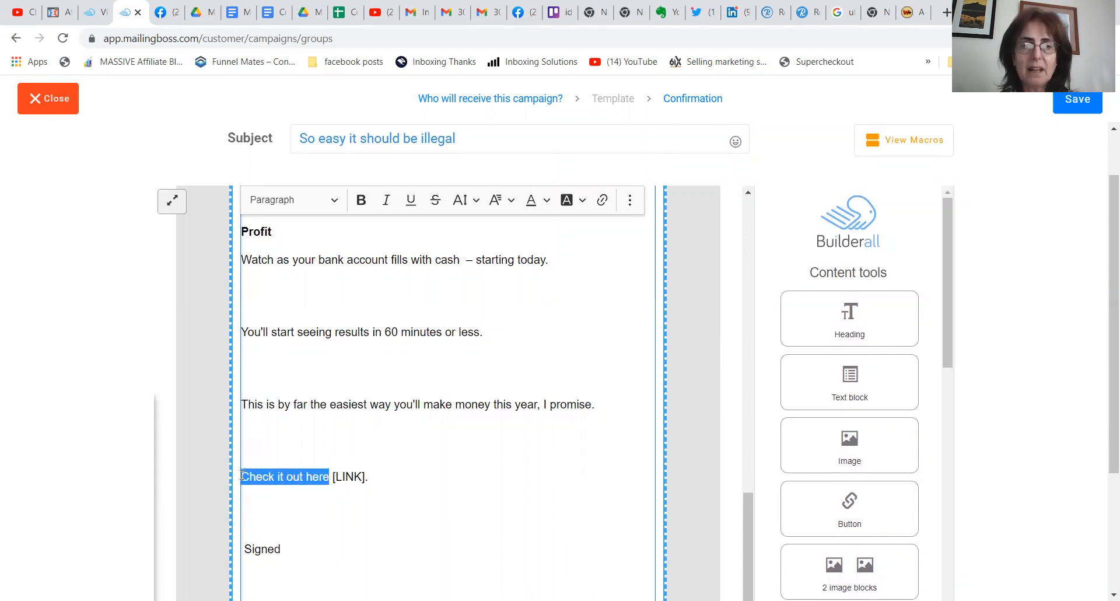
# Skip linking 'Check it out here' and delete the '[LINK].' placeholder after it.
pyautogui.click(604, 201)
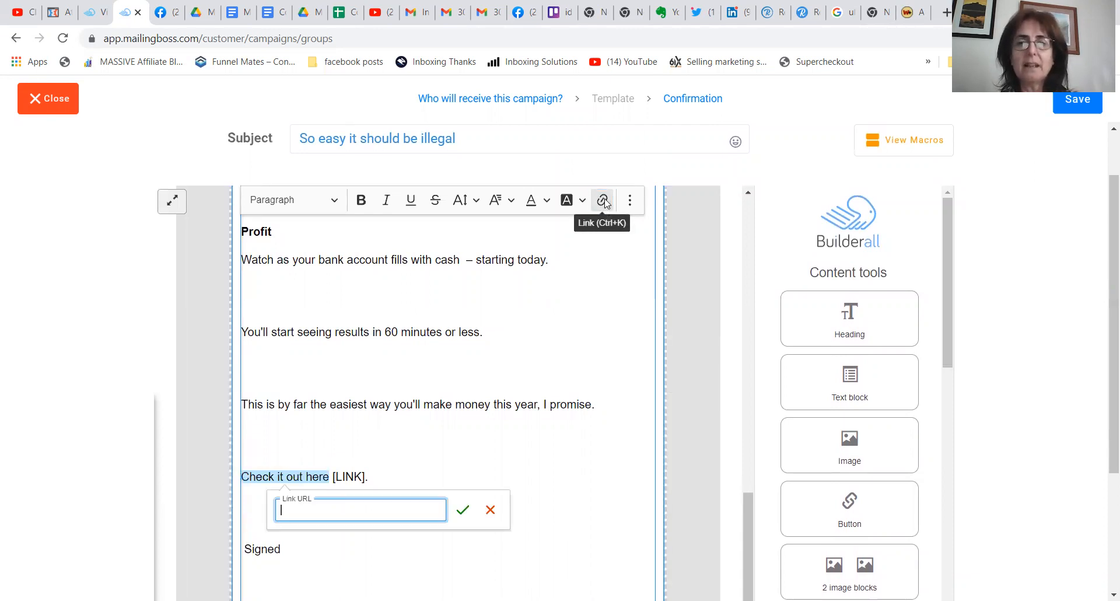
pyautogui.click(453, 430)
pyautogui.press('BackSpace')
pyautogui.press('BackSpace')
pyautogui.press('BackSpace')
pyautogui.press('BackSpace')
pyautogui.press('BackSpace')
pyautogui.press('BackSpace')
pyautogui.press('BackSpace')
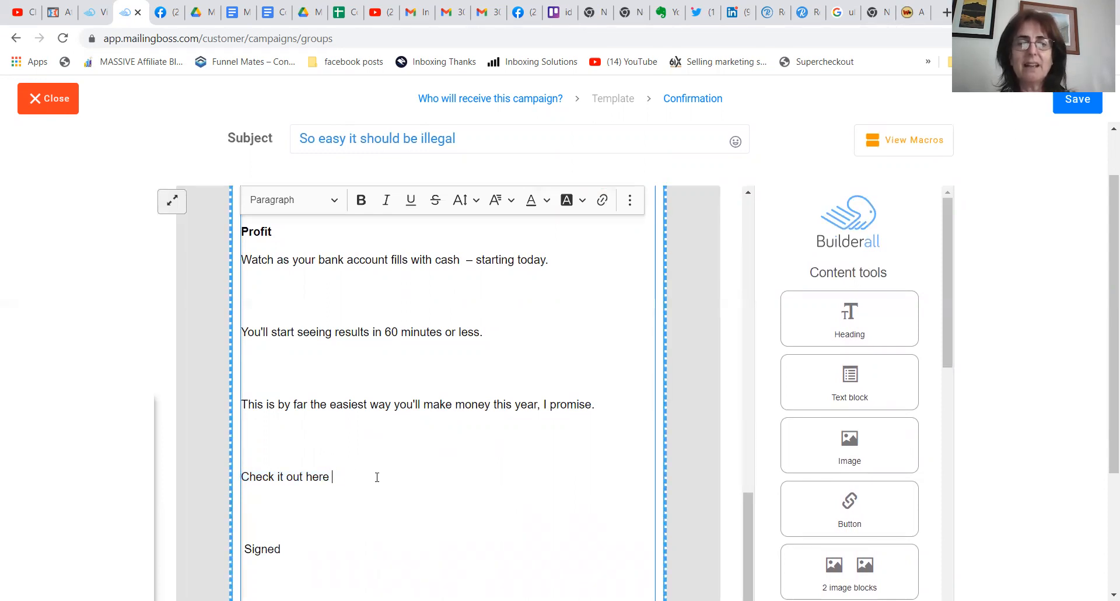
# Replace 'Signed' with a 'To Your Success' sign-off and the sender's name, then save.
pyautogui.click(315, 526)
pyautogui.press('BackSpace')
pyautogui.press('BackSpace')
pyautogui.press('BackSpace')
pyautogui.press('BackSpace')
pyautogui.press('BackSpace')
pyautogui.press('BackSpace')
pyautogui.write('To Your Success')
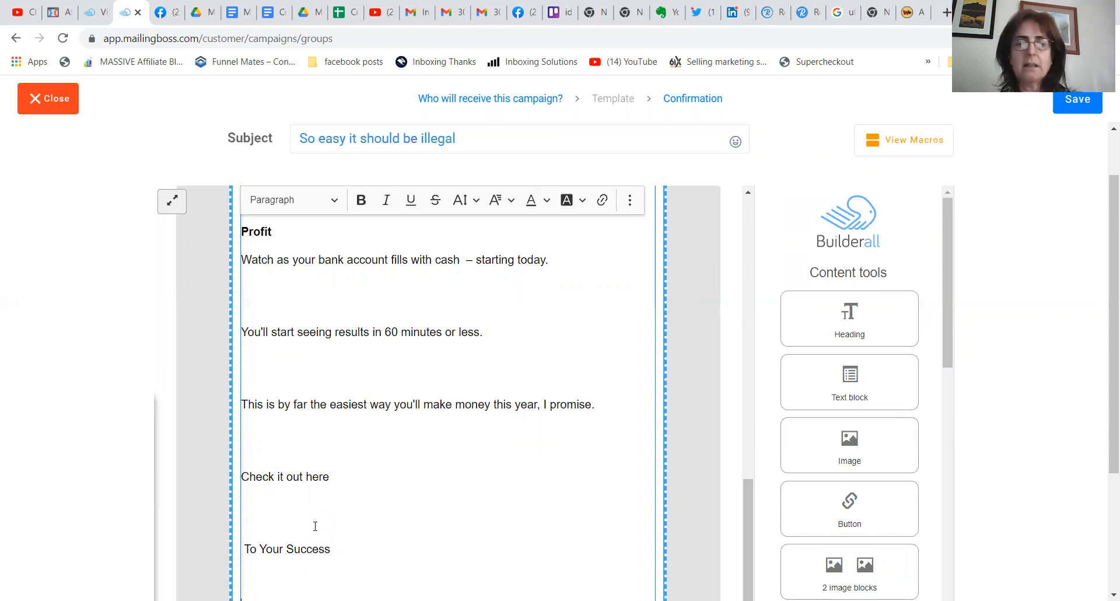
pyautogui.press('Return')
pyautogui.press('Return')
pyautogui.write('Diane Hogar')
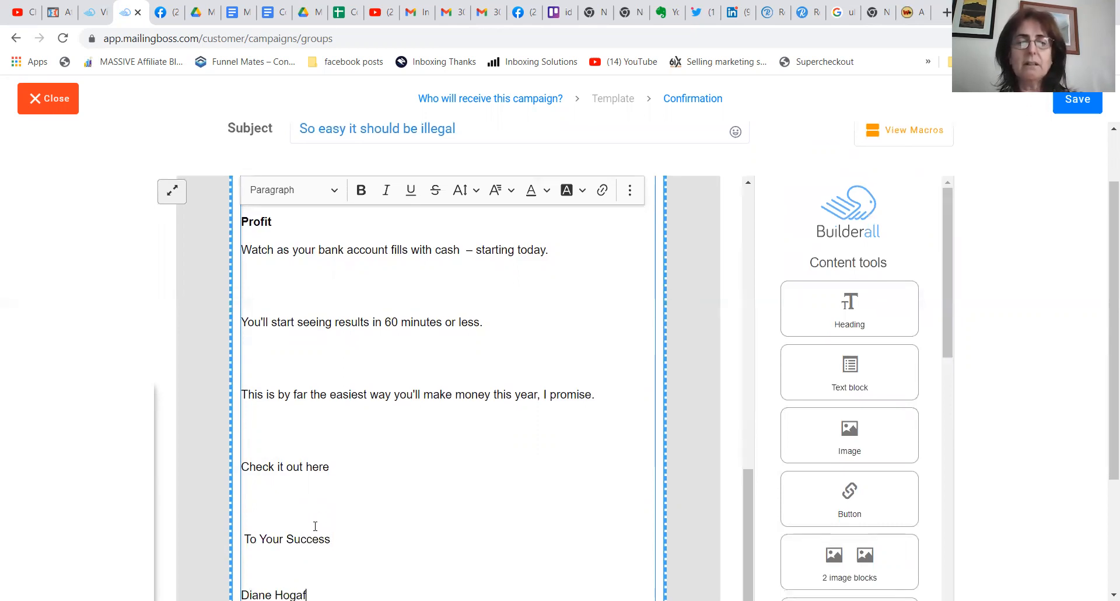
pyautogui.press('BackSpace')
pyautogui.press('BackSpace')
pyautogui.write('garth')
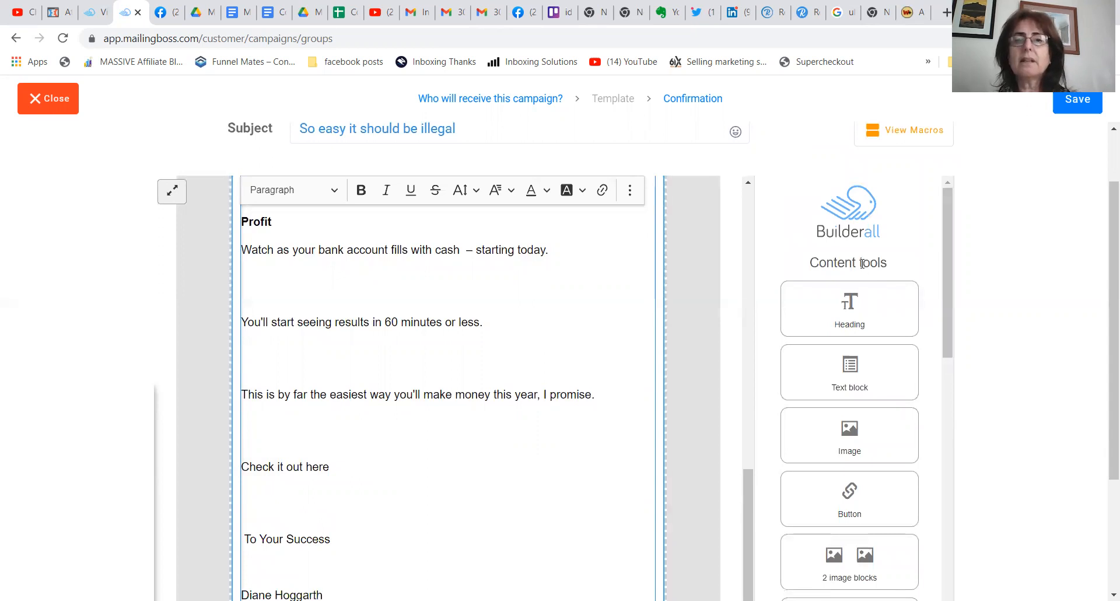
pyautogui.click(1077, 101)
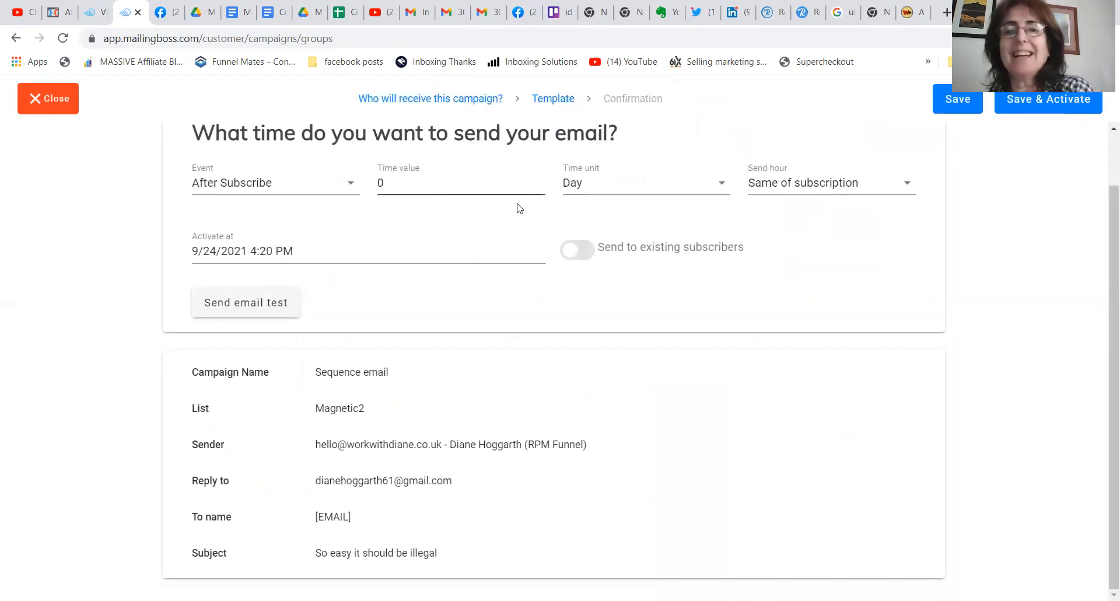
# Change the send delay from 0 to 1 Day After Subscribe and save and activate the email.
pyautogui.click(403, 186)
pyautogui.press('BackSpace')
pyautogui.write('1')
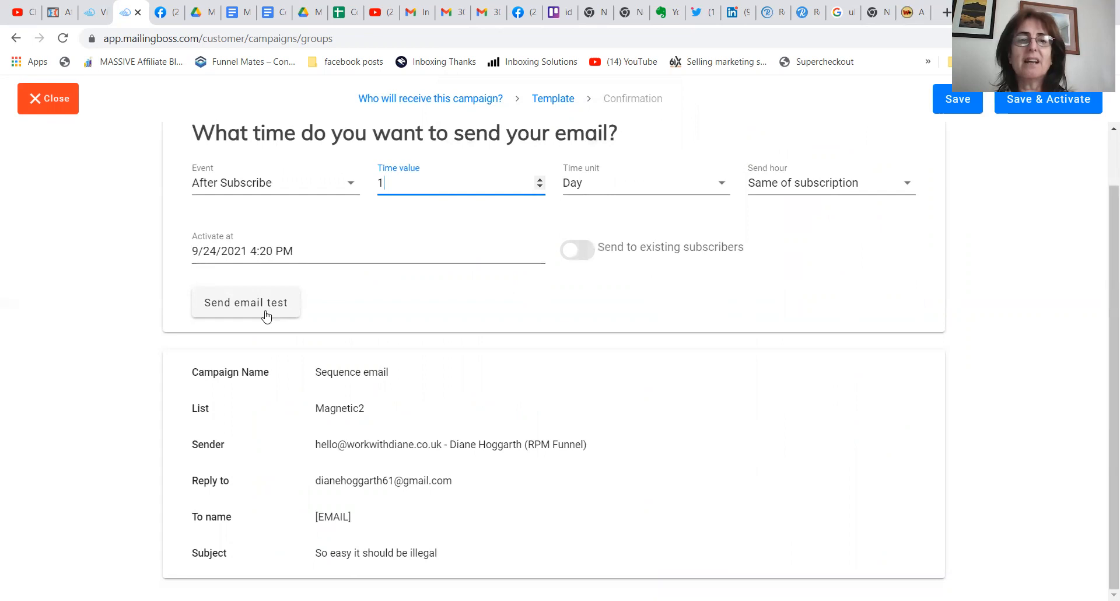
pyautogui.click(1036, 104)
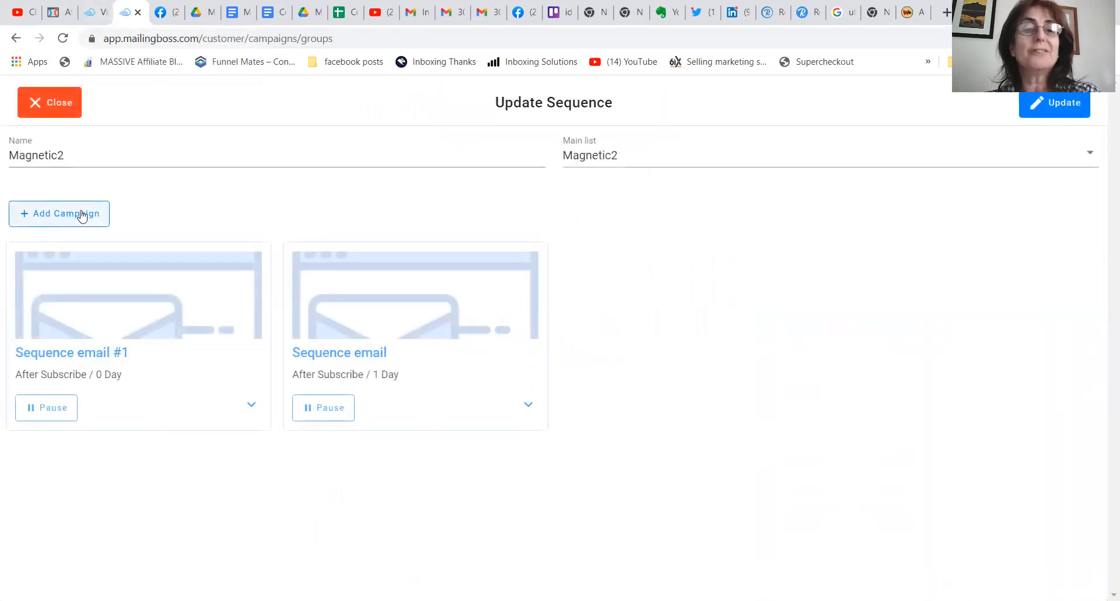
# Expand the second sequence email's card to show its Overview, Duplicate, Edit and Delete options.
pyautogui.click(528, 405)
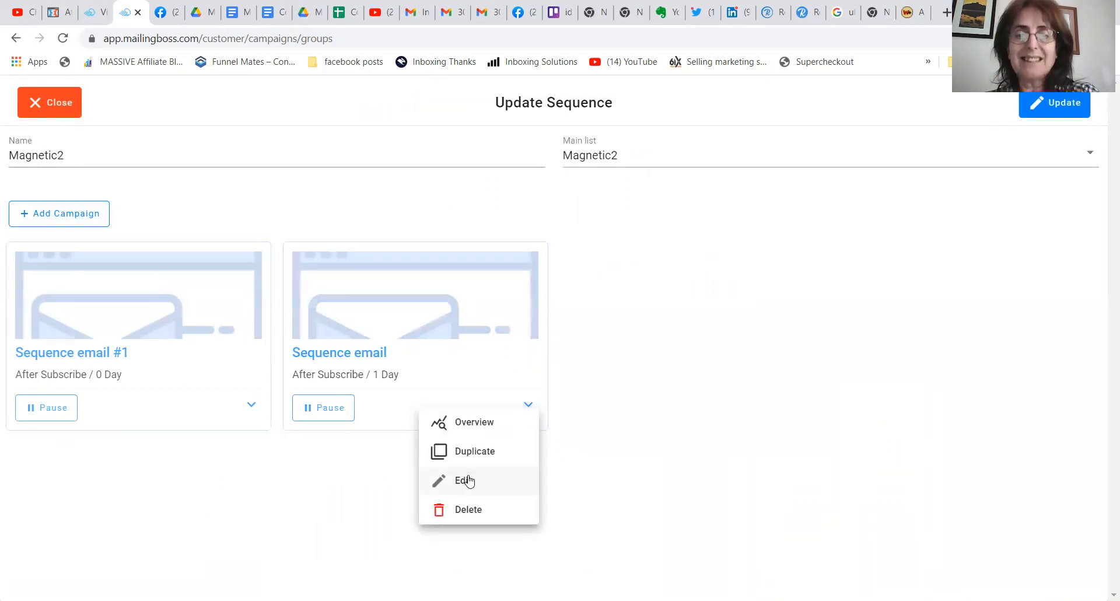